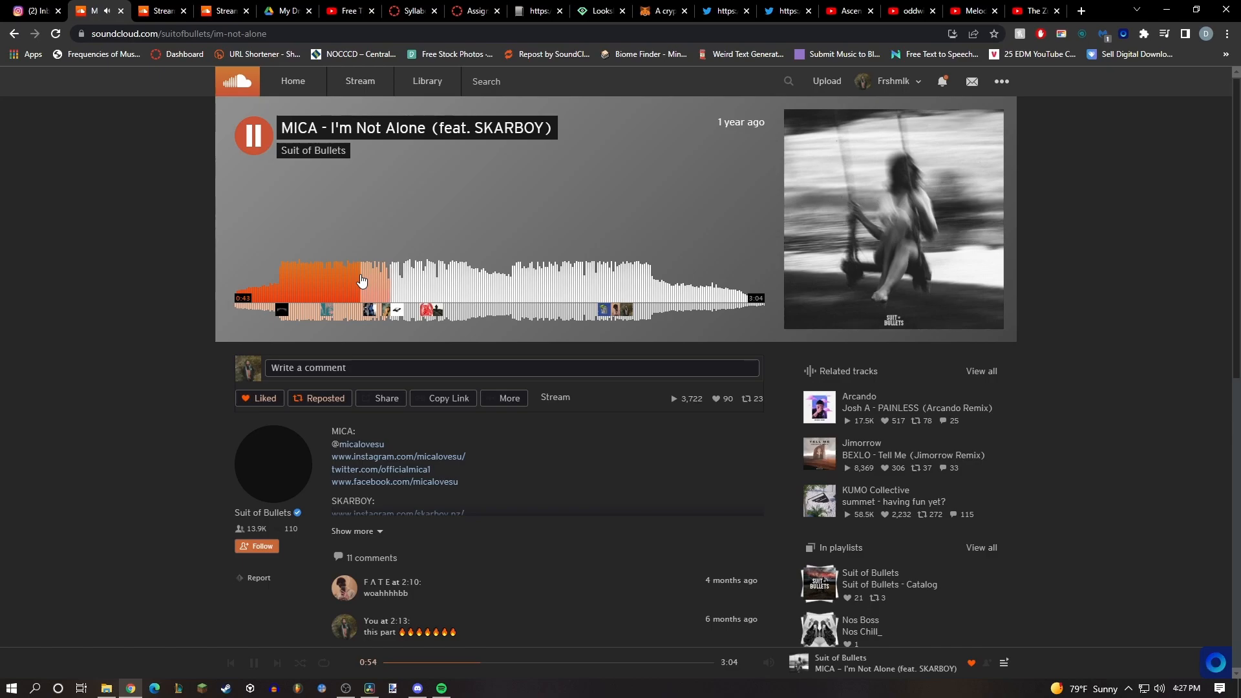
# Listen to the reference track "MICA - I'm Not Alone (feat. SKARBOY)" around 0:50 in the song.
pyautogui.hotkey('ctrl', 'Tab')
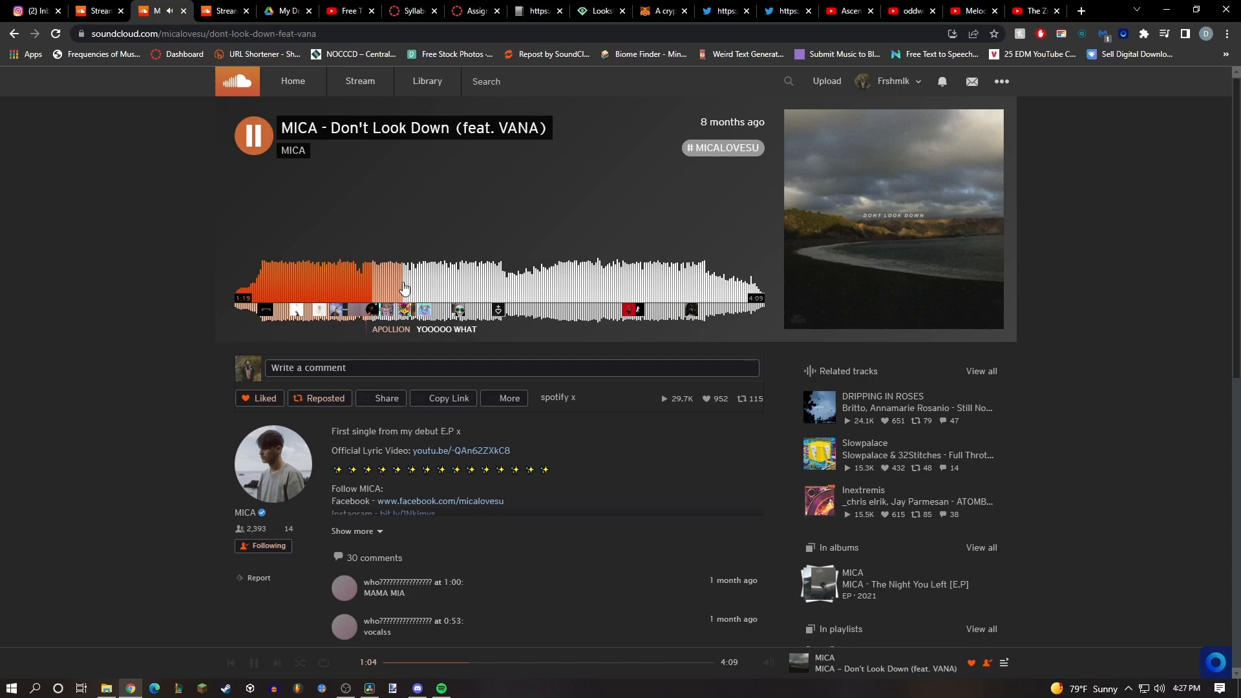
pyautogui.click(128, 18)
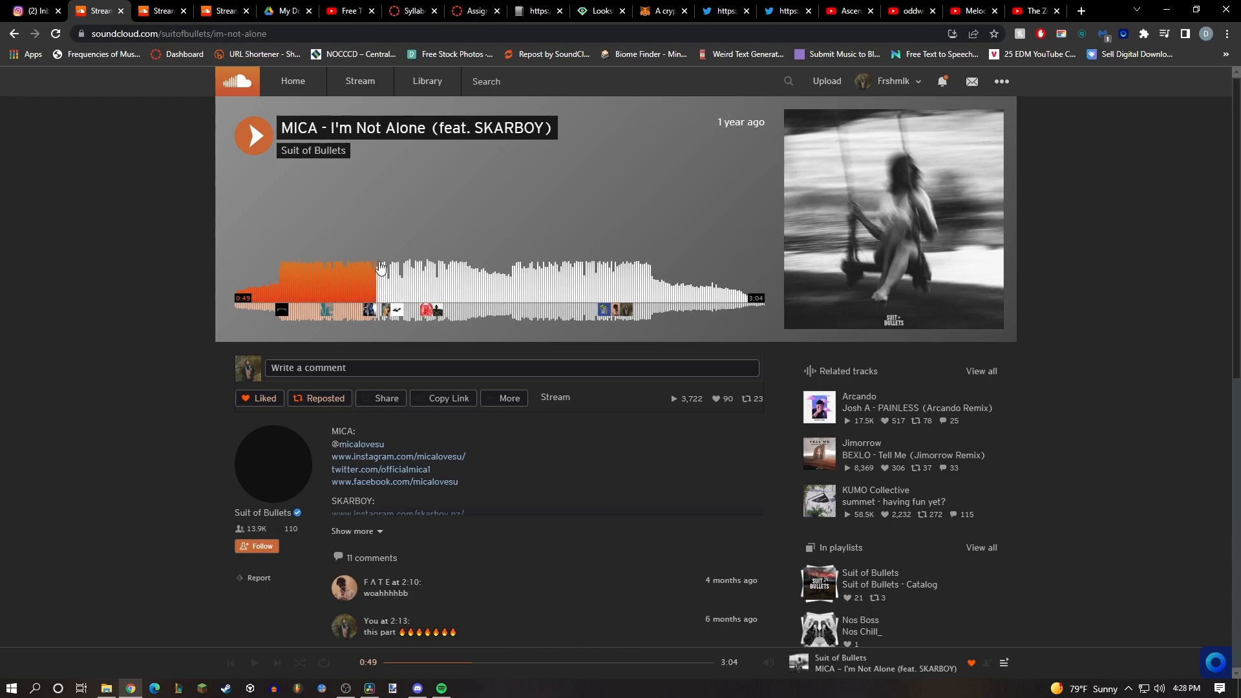
pyautogui.press('space')
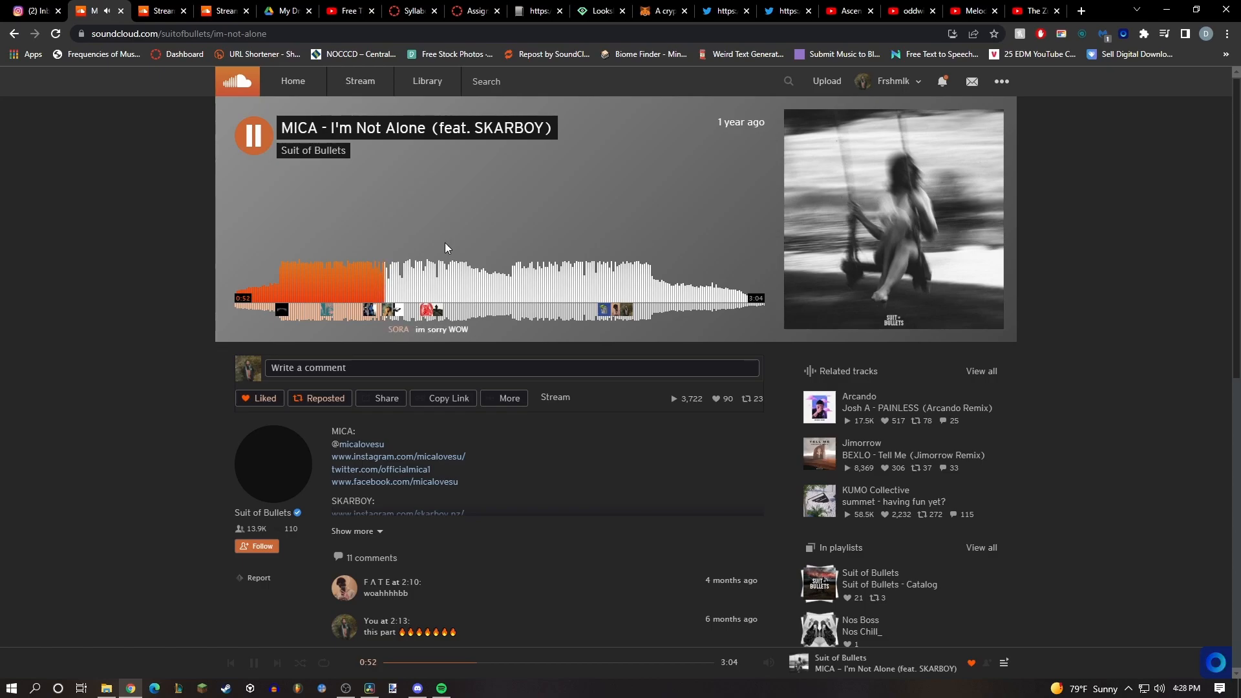
pyautogui.press('space')
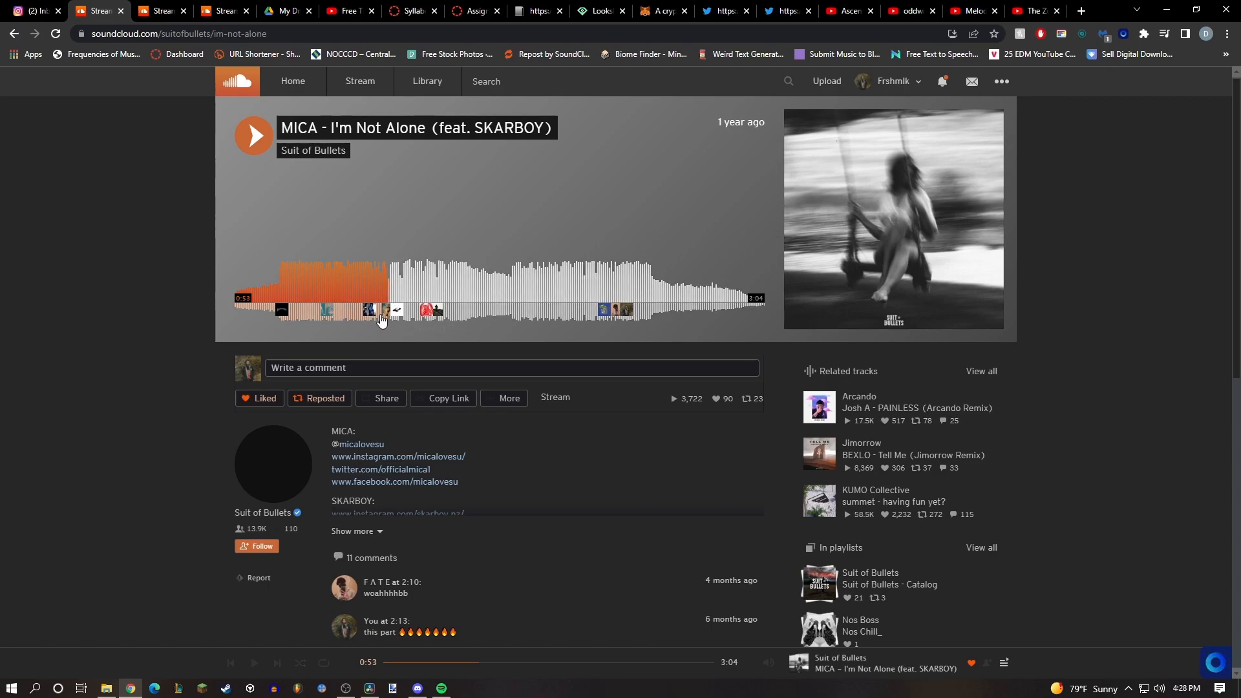
pyautogui.moveTo(385, 316)
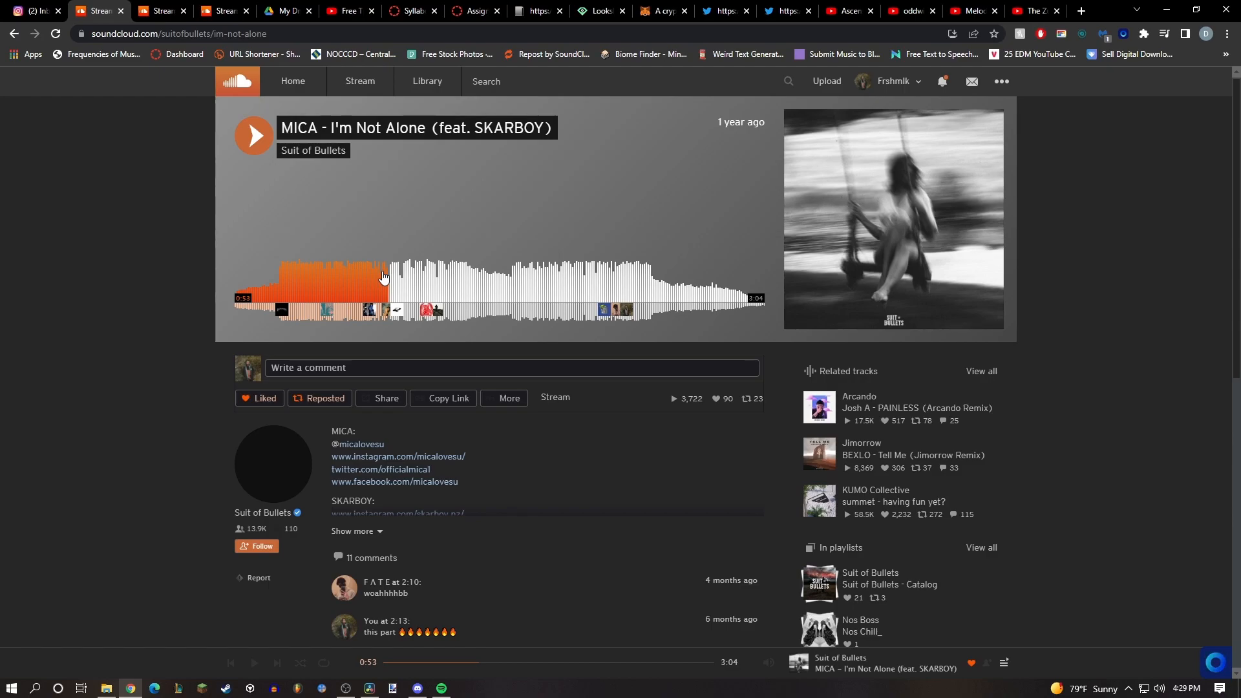
pyautogui.click(383, 277)
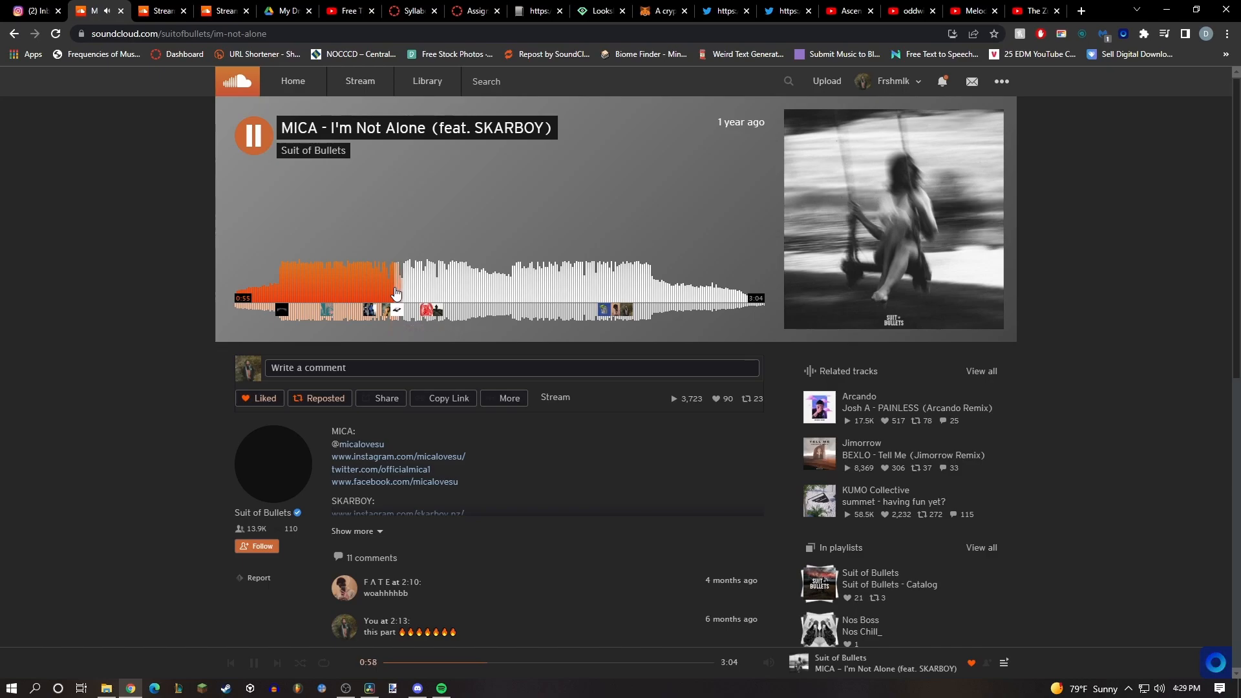
# Play a few seconds of the reference track "MICA - Don't Look Down (feat. VANA)" from about 0:58.
pyautogui.hotkey('ctrl', 'Tab')
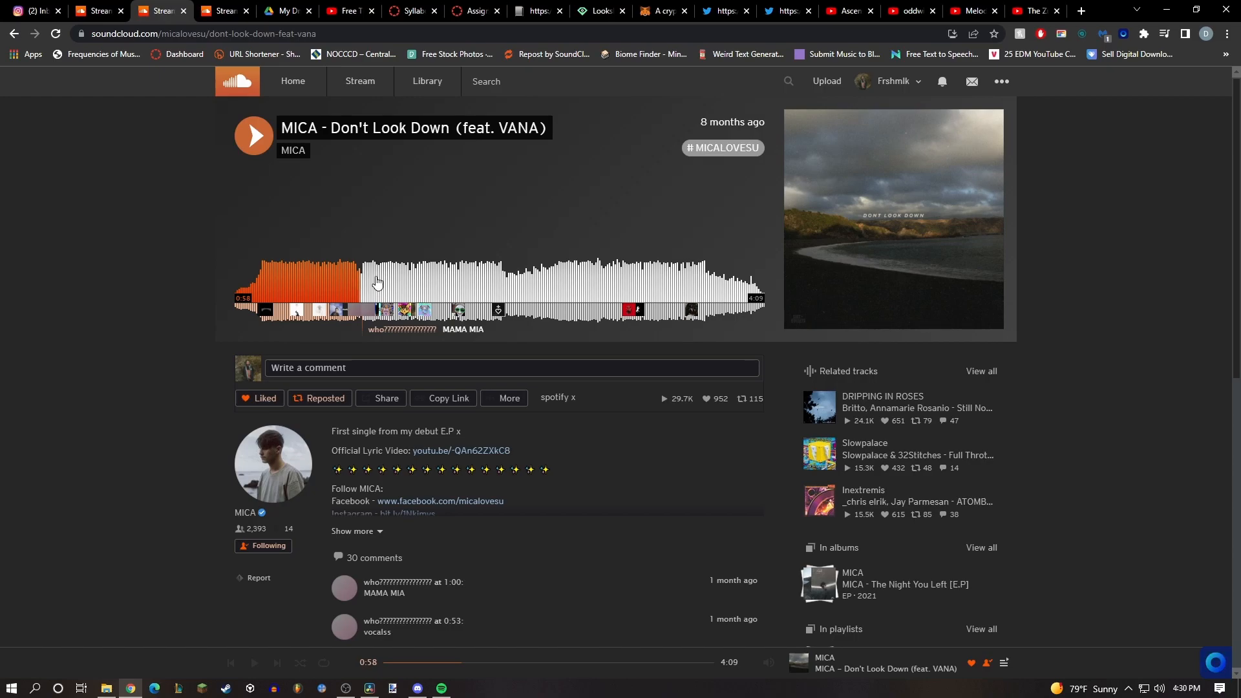
pyautogui.press('space')
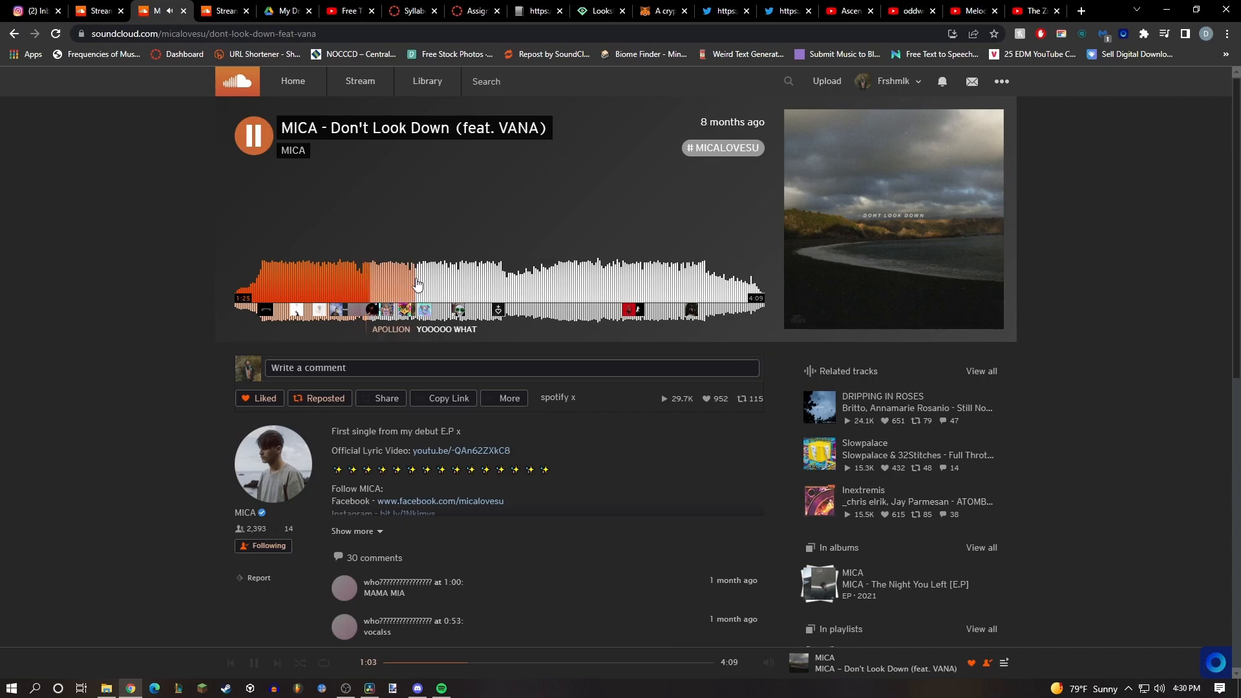
pyautogui.press('space')
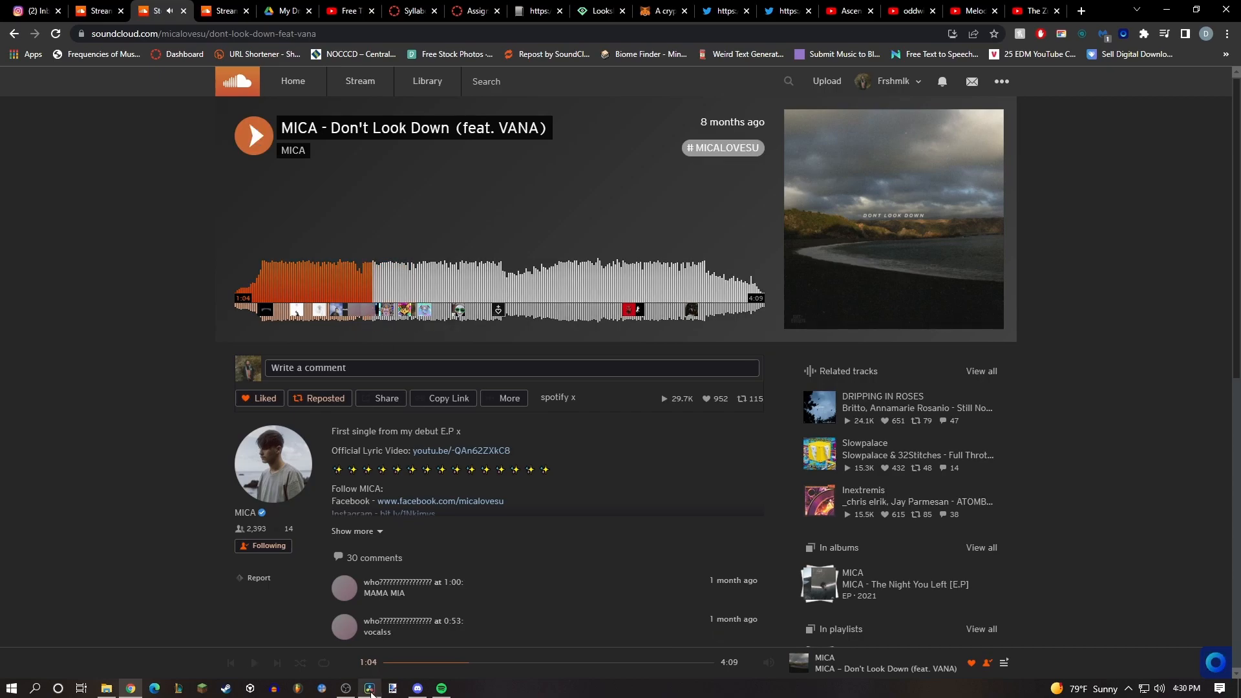
# Switch to FL Studio and close the Oversampled_UFBT_stacks_09 sample's channel settings.
pyautogui.moveTo(371, 690)
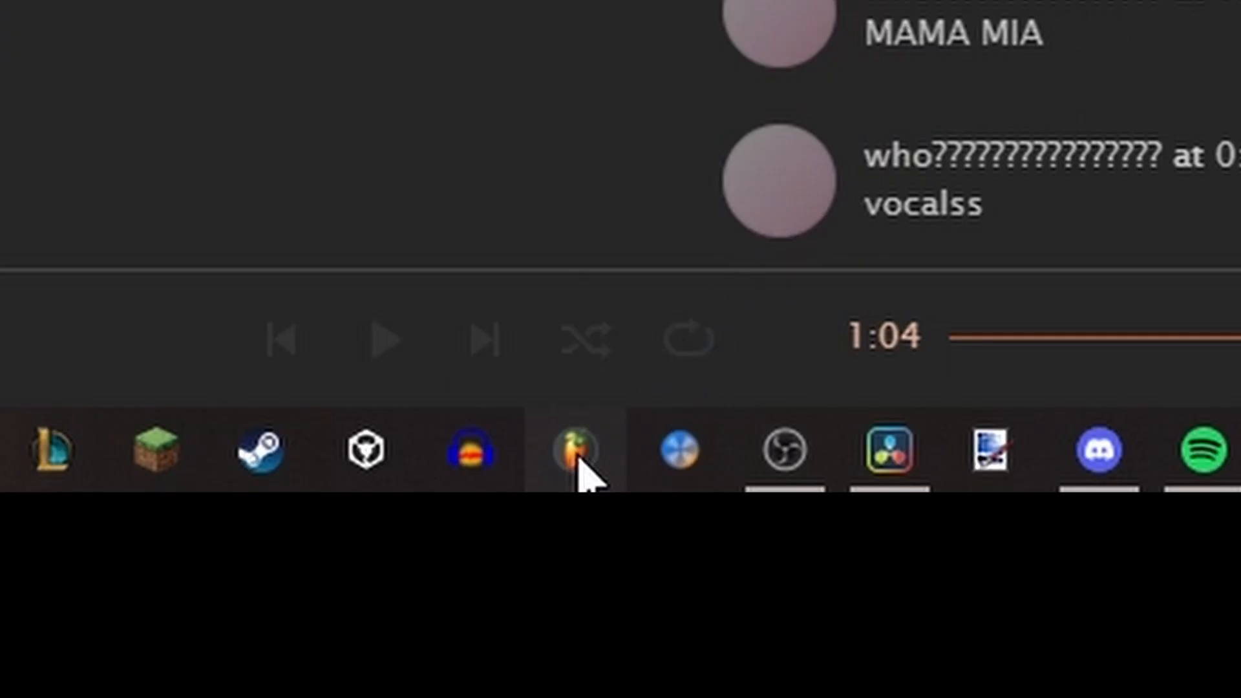
pyautogui.click(577, 453)
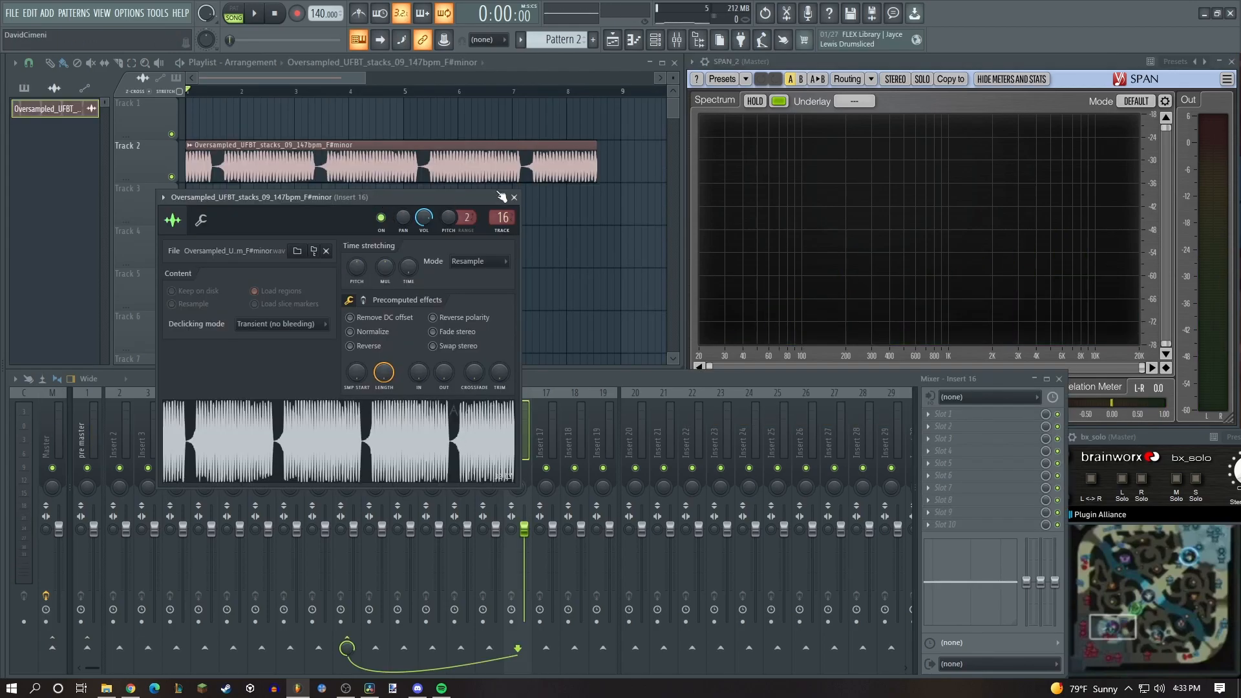
pyautogui.click(514, 198)
pyautogui.scroll(-3, 401, 197)
pyautogui.scroll(3, 453, 272)
pyautogui.scroll(-3, 324, 262)
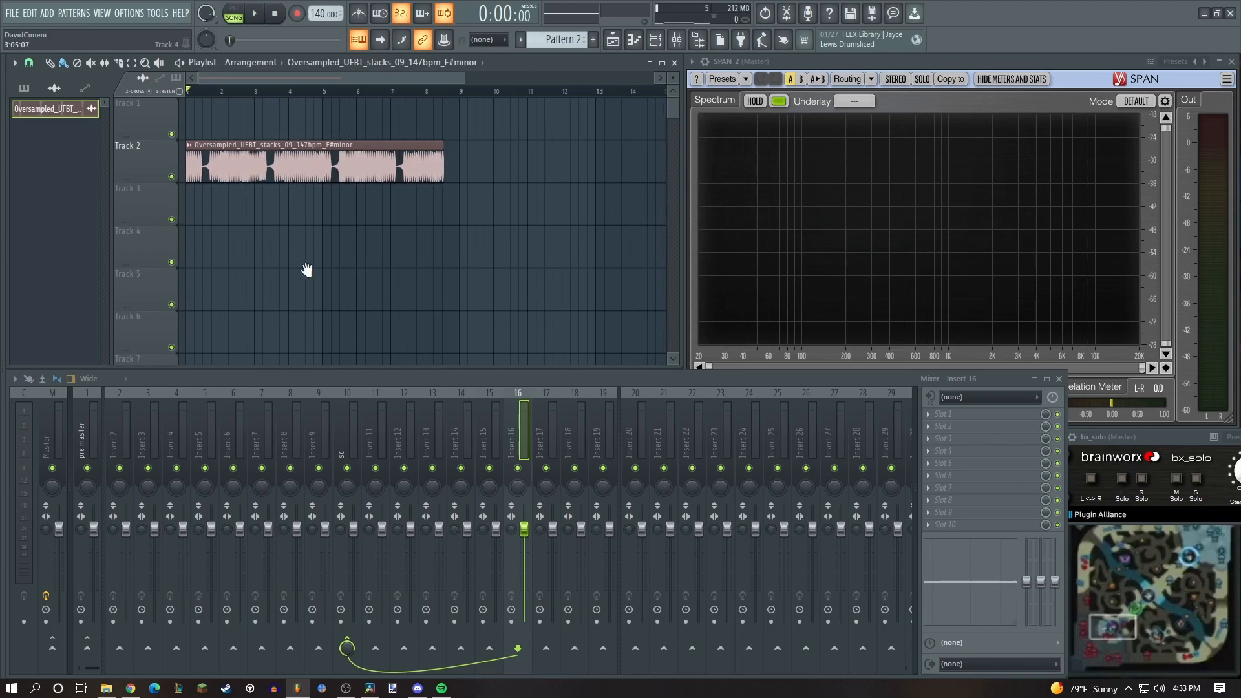
pyautogui.scroll(2, 241, 221)
pyautogui.scroll(-1, 395, 168)
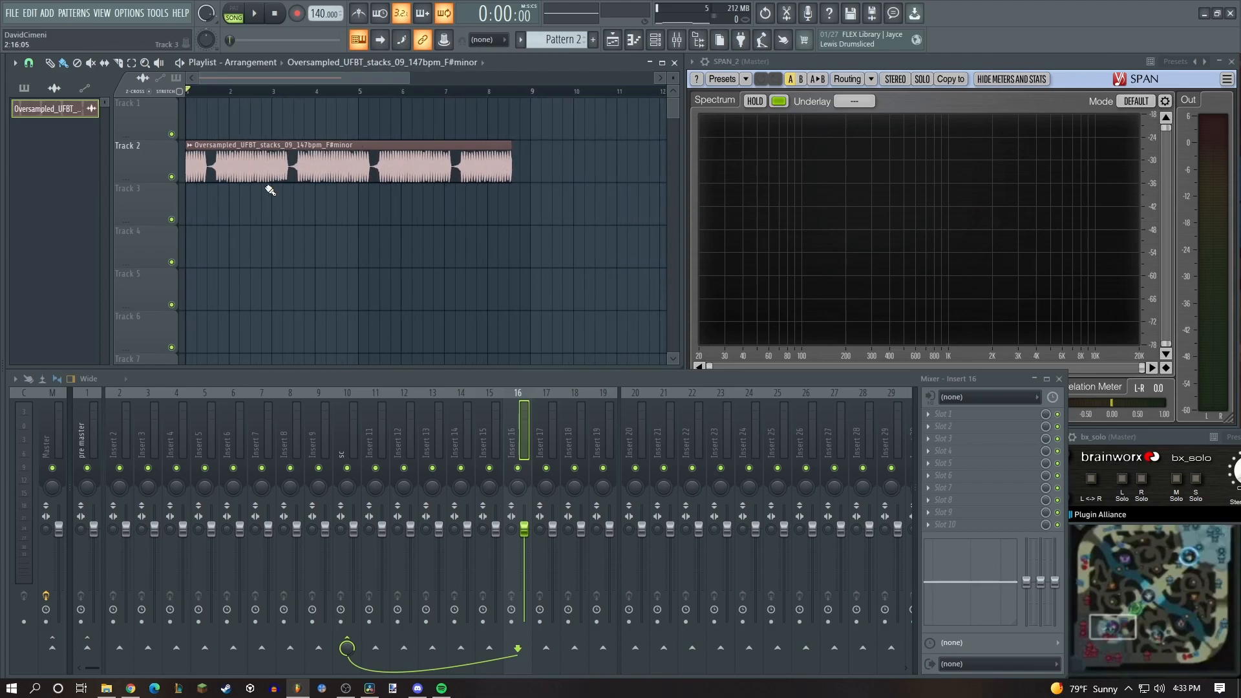
pyautogui.scroll(2, 214, 217)
pyautogui.scroll(-1, 302, 222)
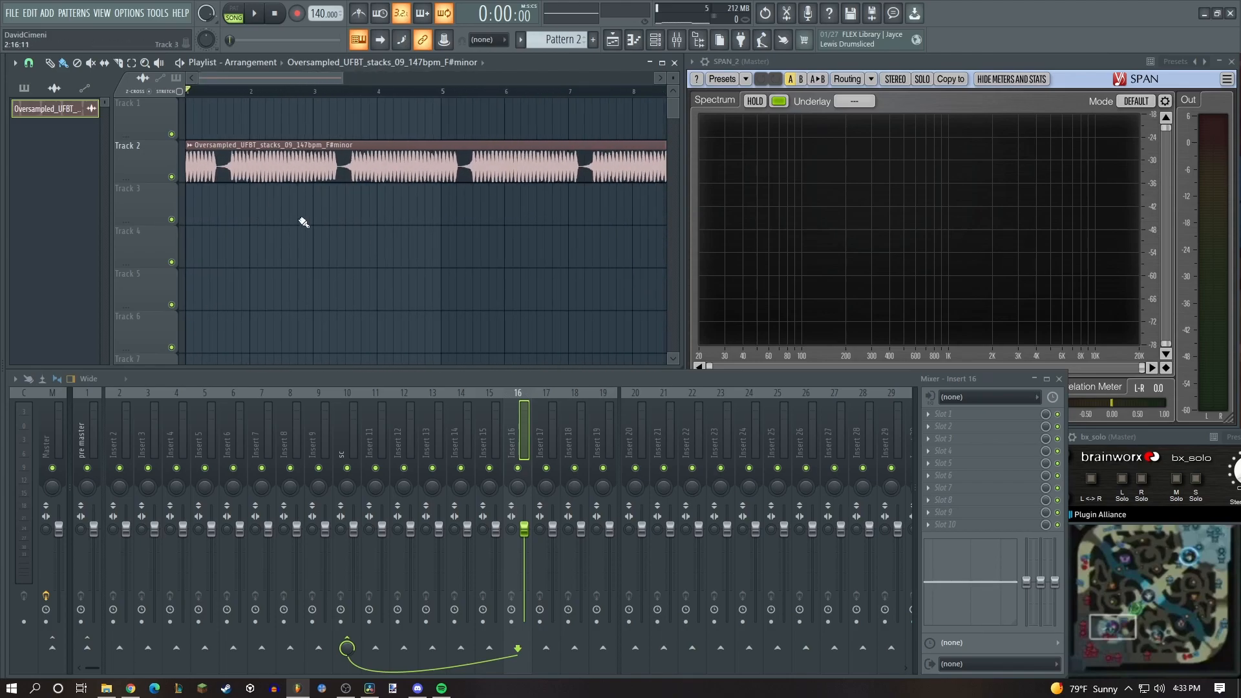
# Play back the Oversampled_UFBT_stacks_09 clip on Track 2 of the playlist.
pyautogui.doubleClick(256, 148)
pyautogui.click(586, 172)
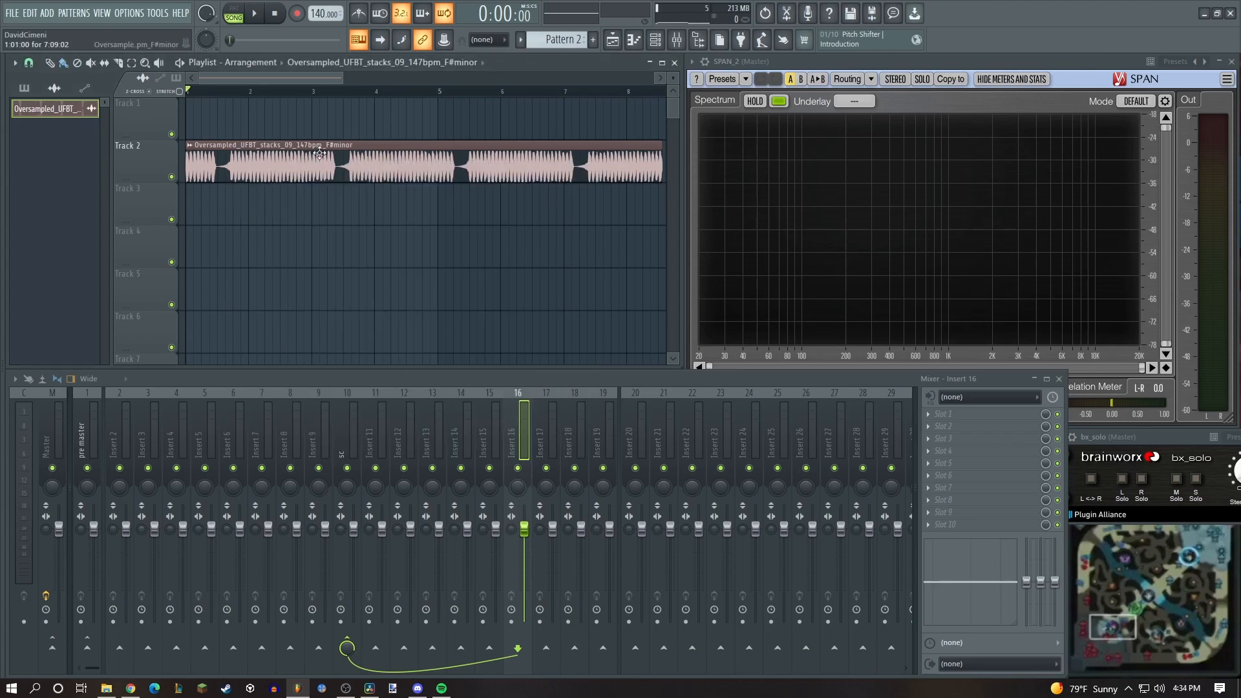
pyautogui.press('space')
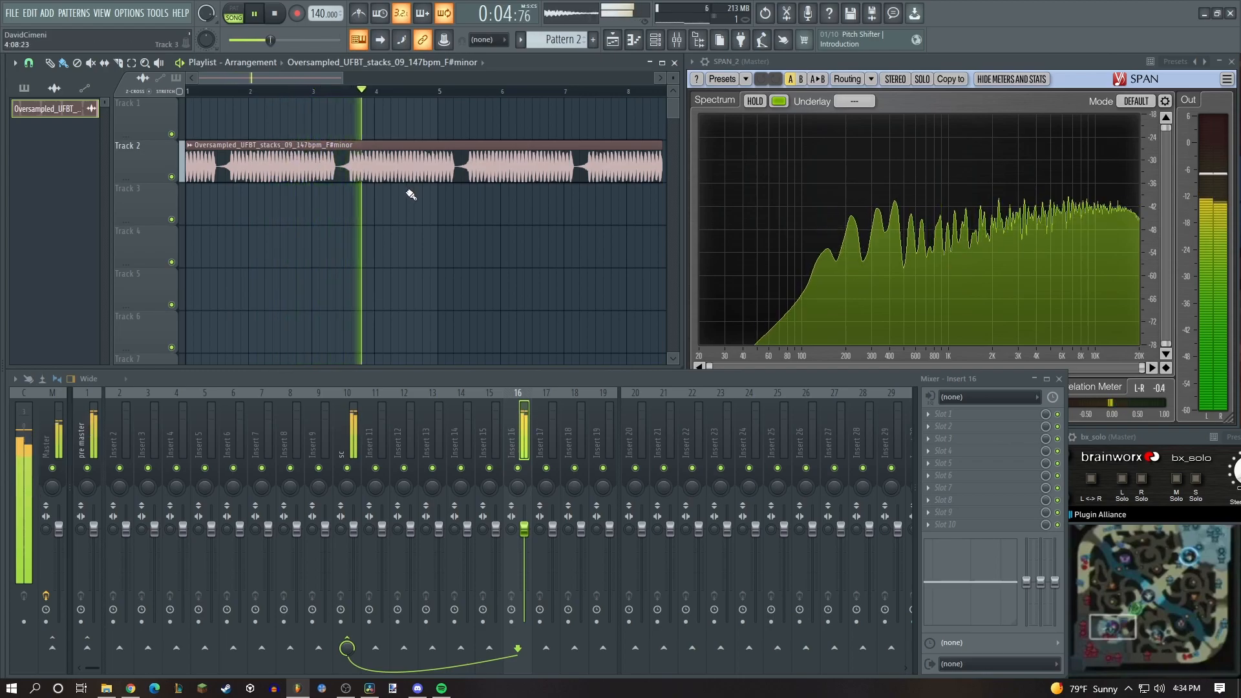
pyautogui.press('space')
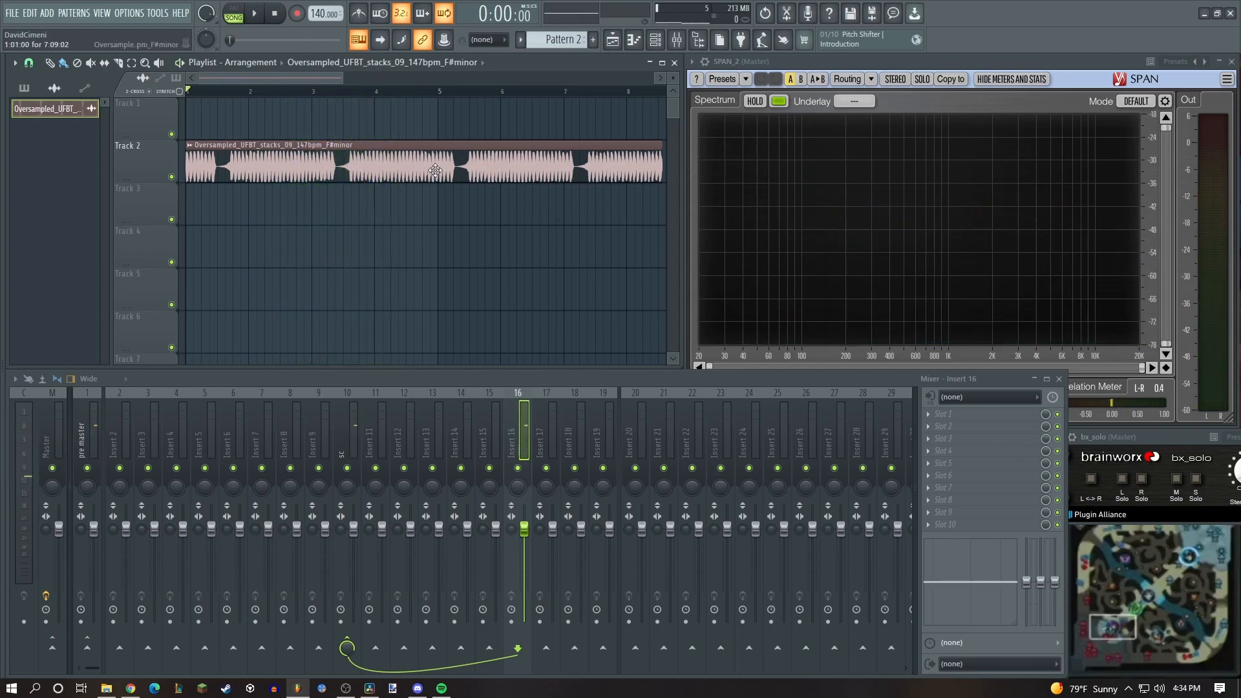
# Rename mixer Insert 16 as "sdtasjcm".
pyautogui.doubleClick(523, 414)
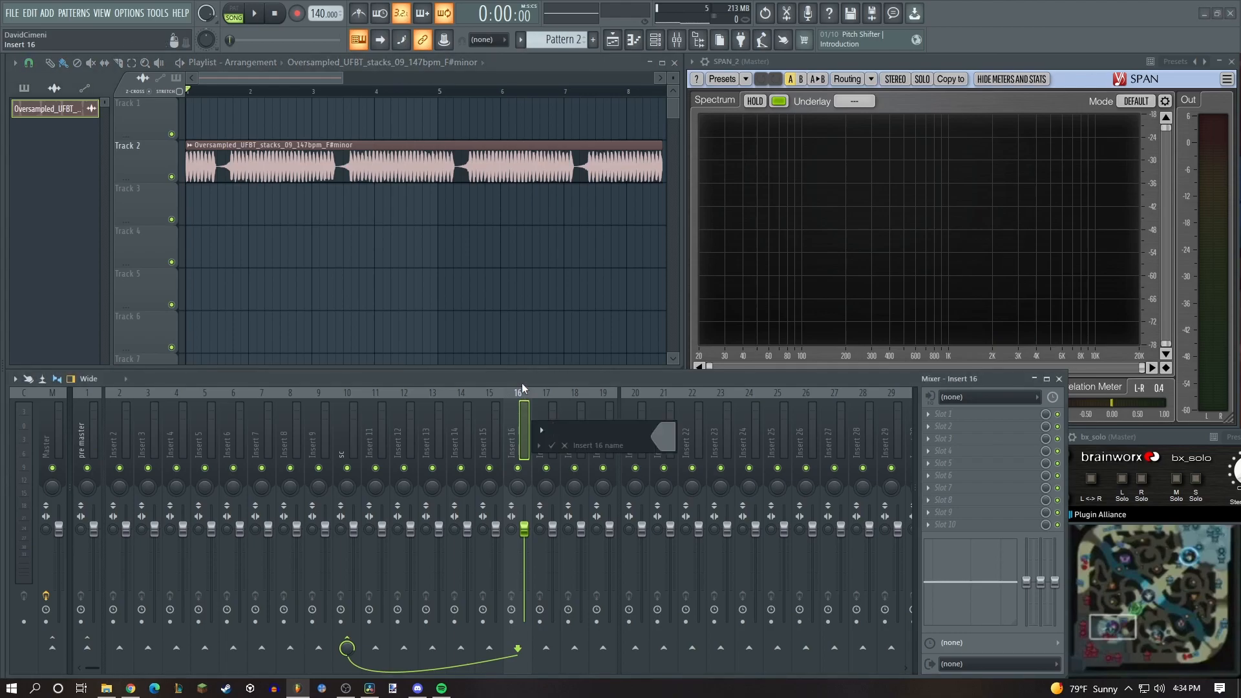
pyautogui.write('sdtasjcm')
pyautogui.press('Return')
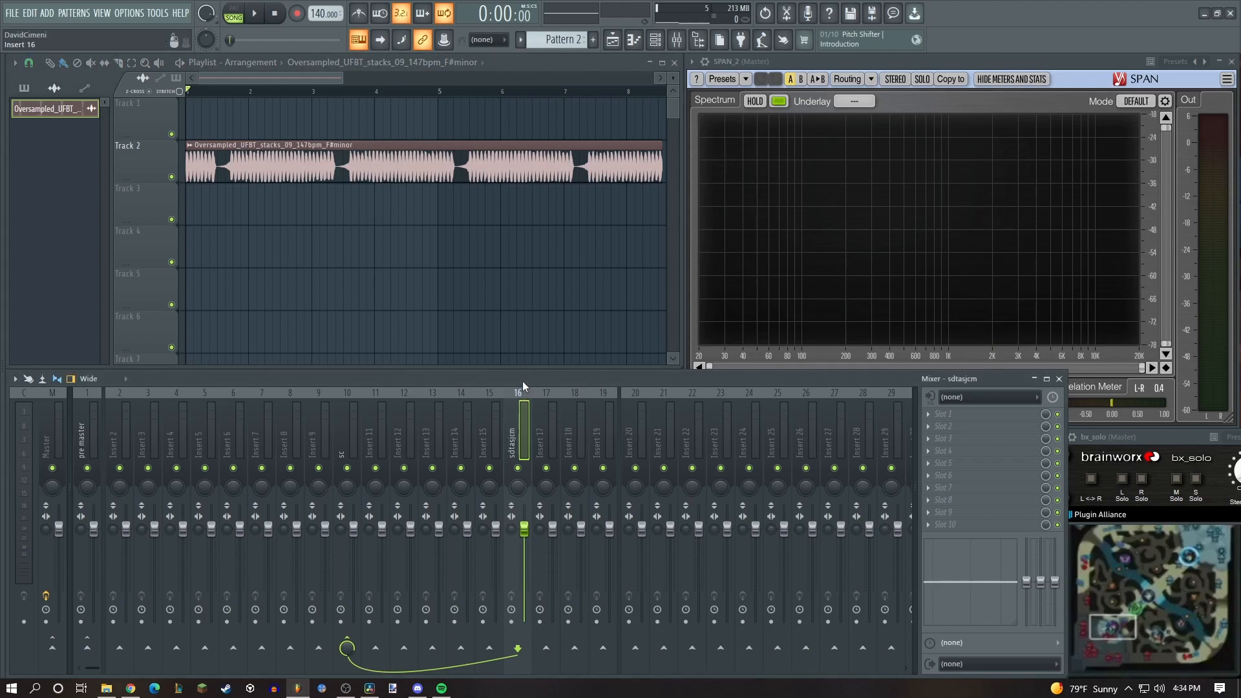
# Load Little AlterBoy in the first effect slot of the sdtasjcm mixer track with its pitch at 12.
pyautogui.click(944, 415)
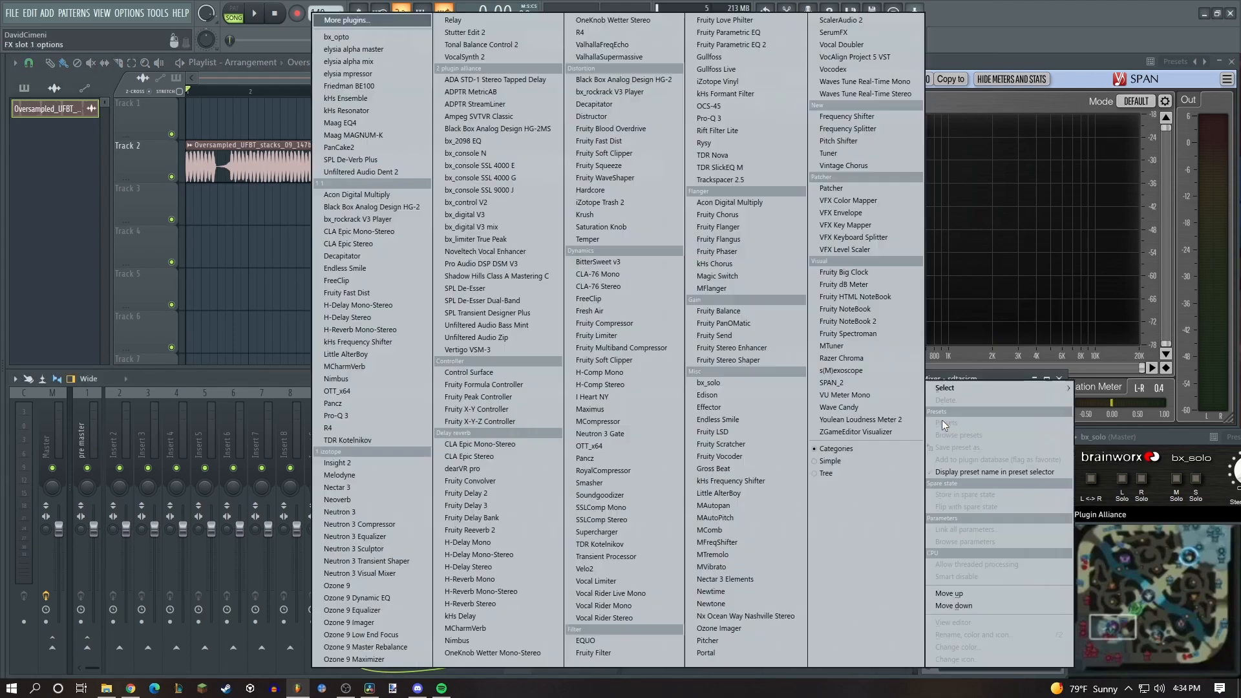
pyautogui.click(371, 354)
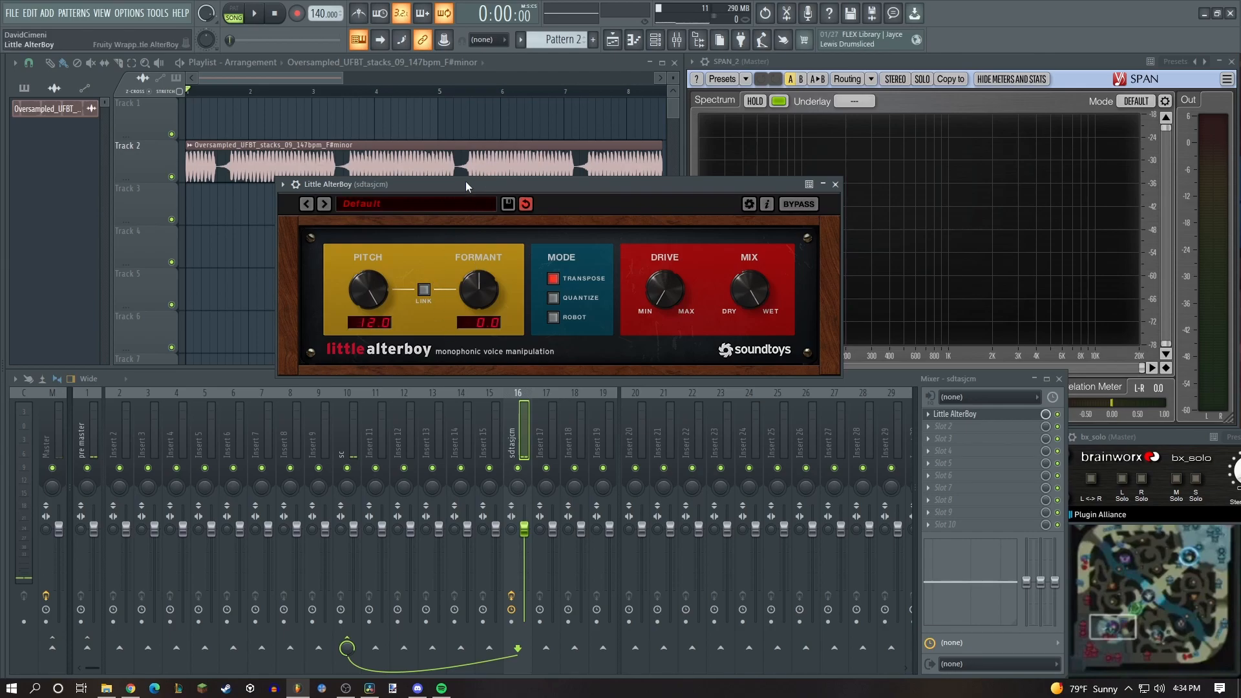
pyautogui.moveTo(466, 181); pyautogui.dragTo(602, 201)
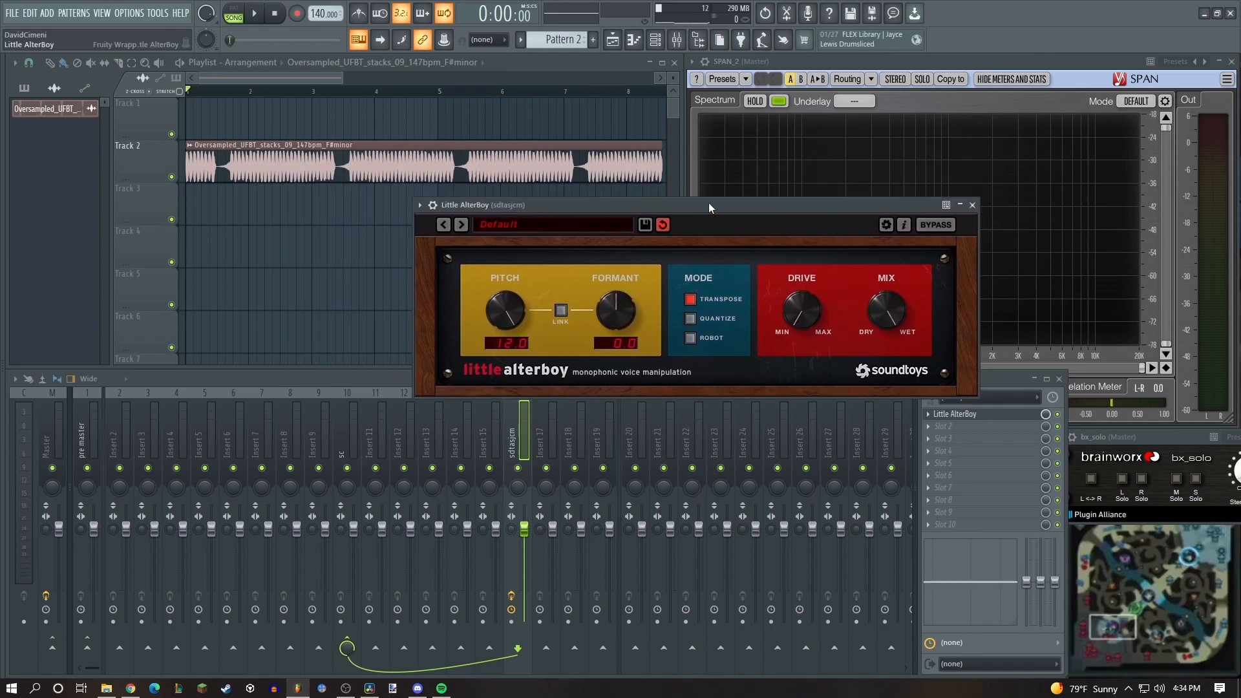
# While auditioning the clip, set Little AlterBoy's formant to 12, lower its mix to about 46.5% and raise the drive.
pyautogui.press('space')
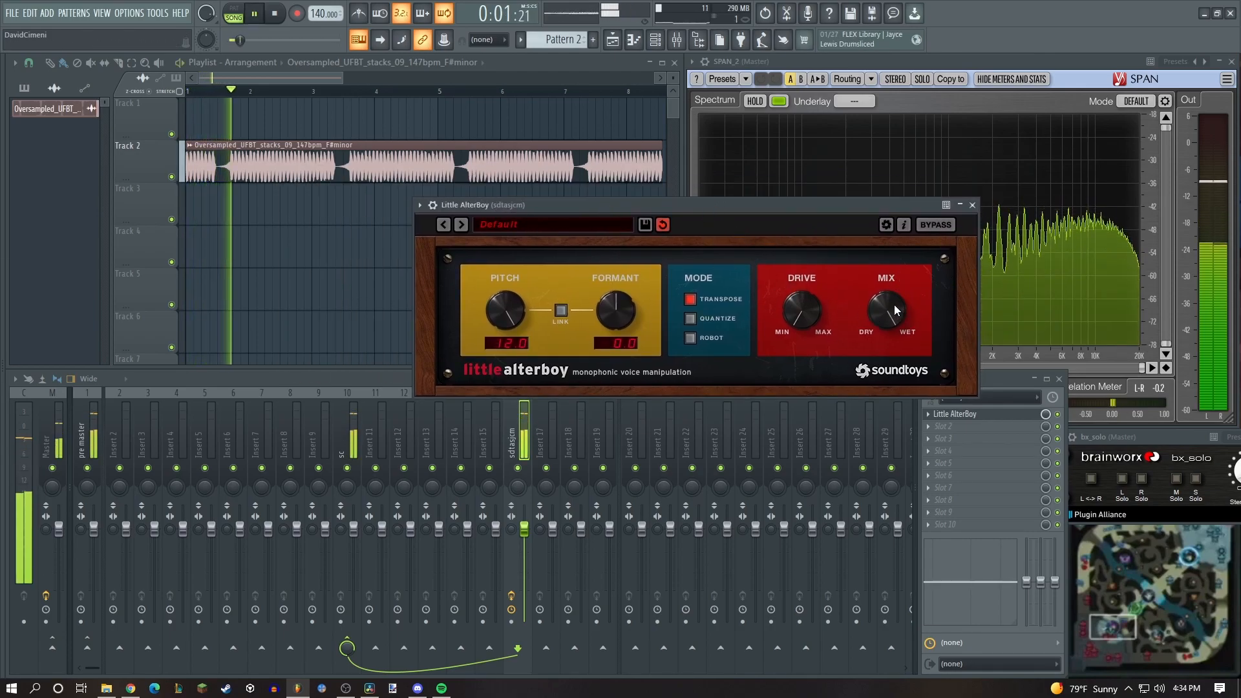
pyautogui.press('space')
pyautogui.moveTo(879, 305)
pyautogui.mouseDown()
pyautogui.moveTo(879, 337)
pyautogui.moveTo(888, 298)
pyautogui.mouseUp()
pyautogui.press('space')
pyautogui.moveTo(628, 321); pyautogui.dragTo(688, 295)
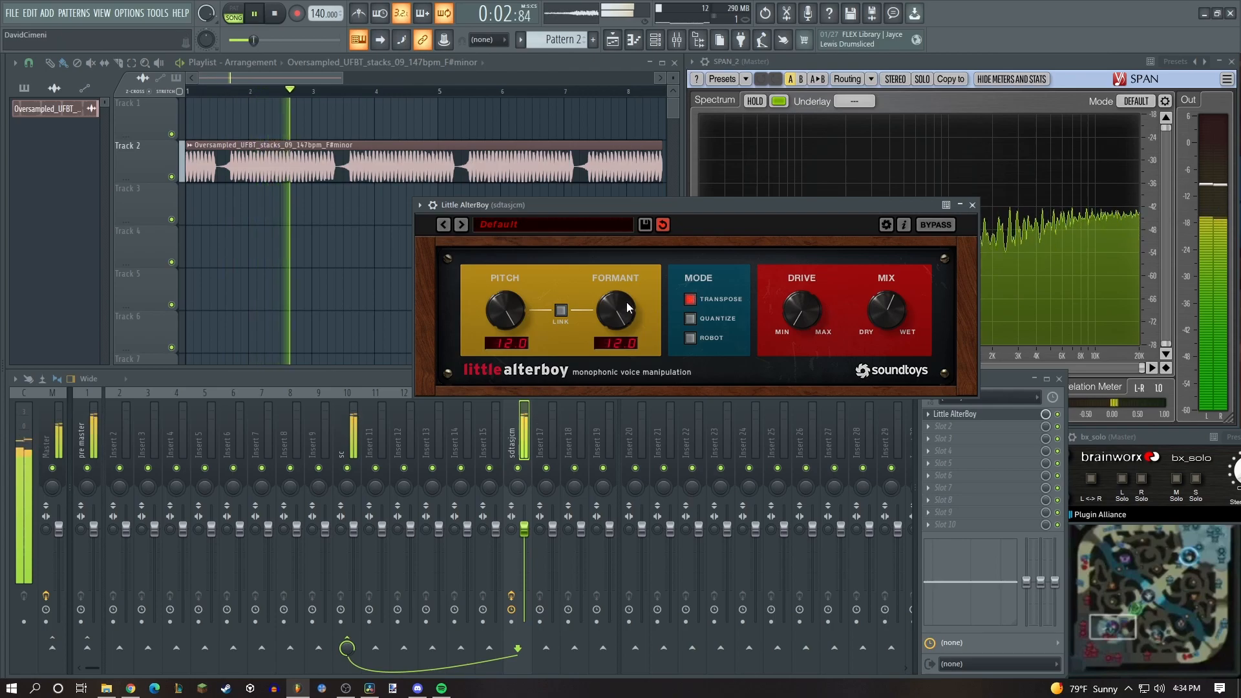
pyautogui.moveTo(887, 308); pyautogui.dragTo(886, 321)
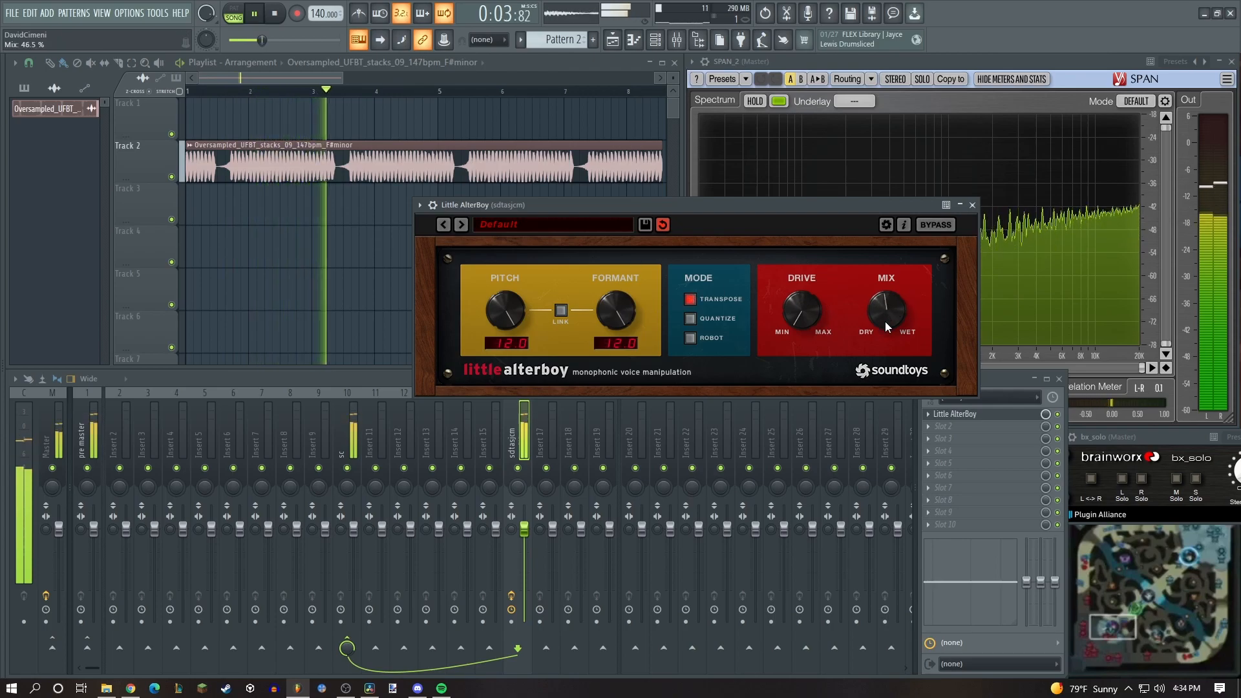
pyautogui.moveTo(801, 327); pyautogui.dragTo(806, 297)
pyautogui.press('space')
# Close Little AlterBoy and remove it from the sdtasjcm mixer track.
pyautogui.click(973, 205)
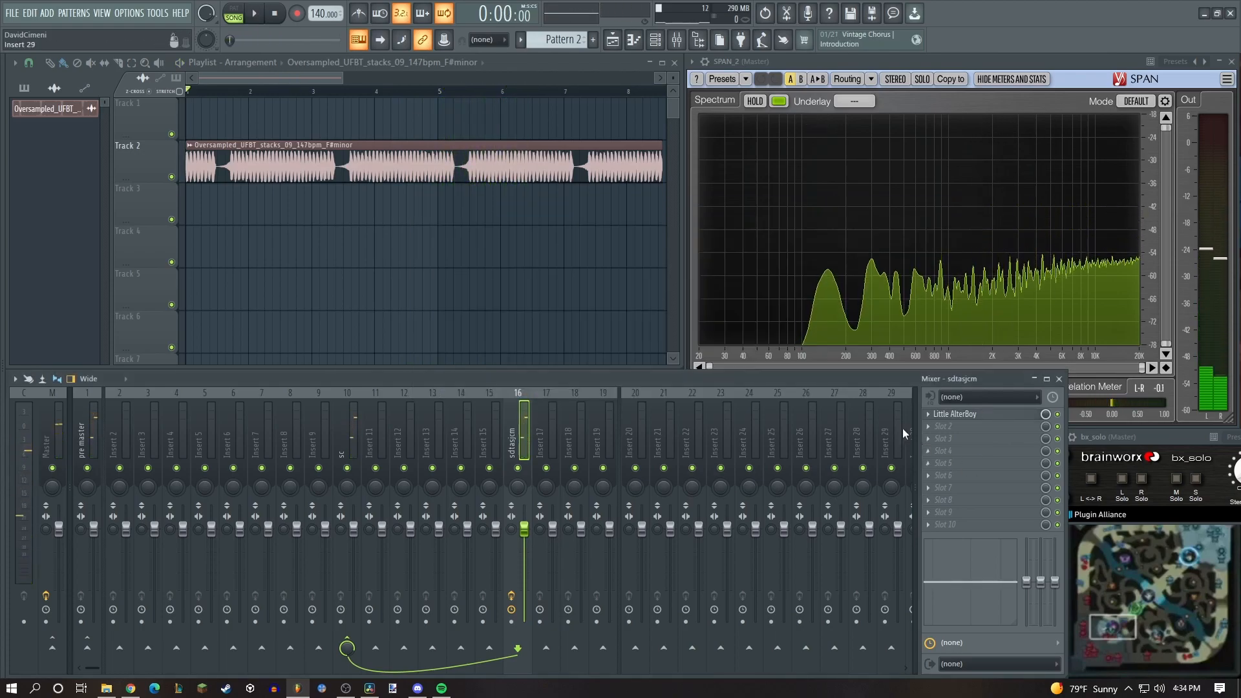
pyautogui.click(928, 417)
pyautogui.click(962, 402)
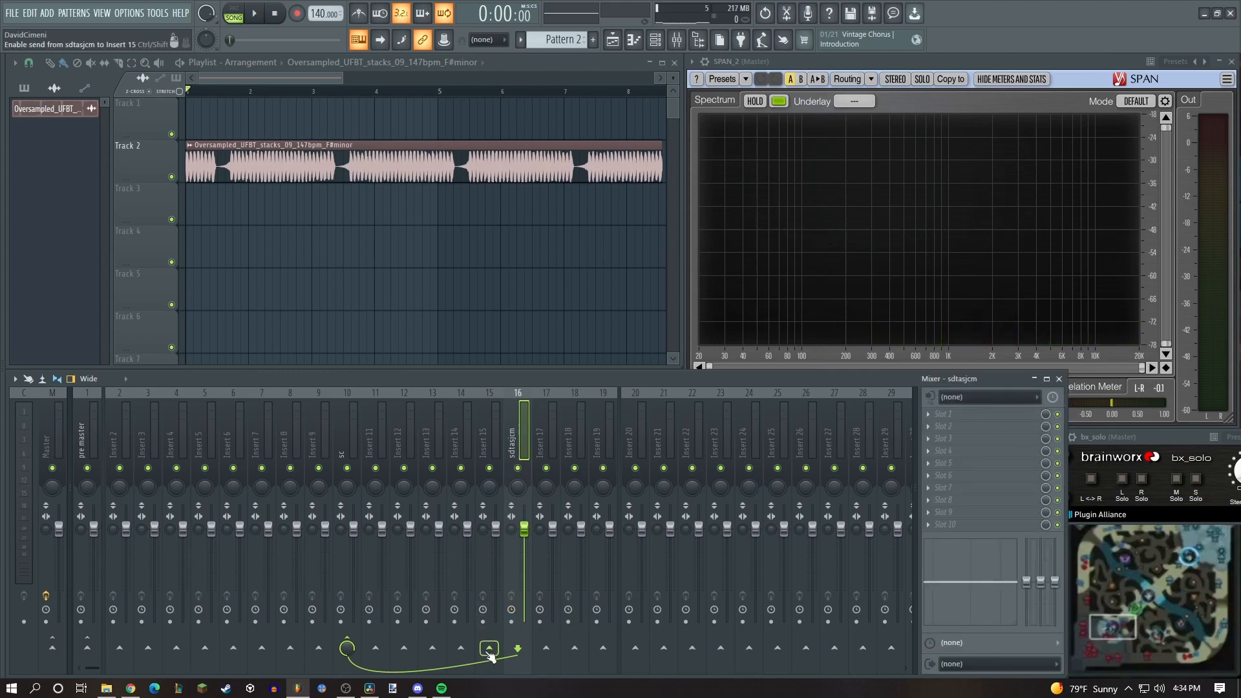
# Rename mixer Insert 15 as "paralel".
pyautogui.click(483, 422)
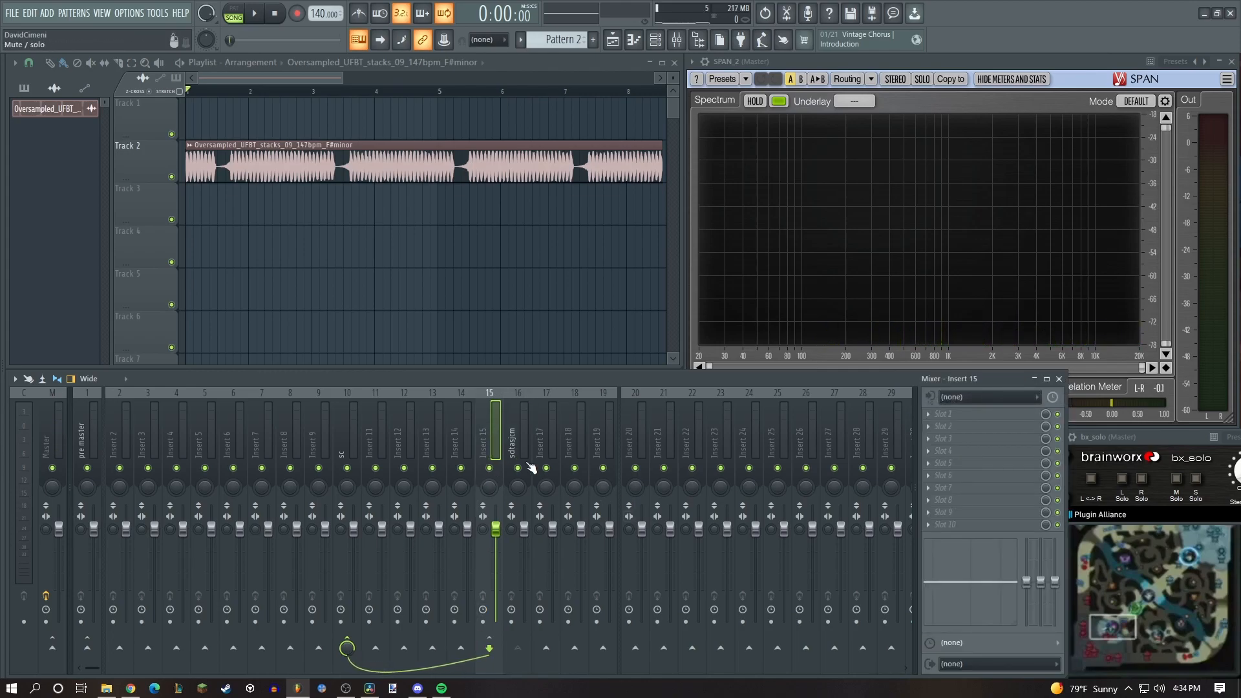
pyautogui.doubleClick(493, 421)
pyautogui.write('paralel')
pyautogui.press('Return')
# Load Pro-Q 3 in the first effect slot of the paralel track and send the sdtasjcm track to paralel.
pyautogui.click(986, 415)
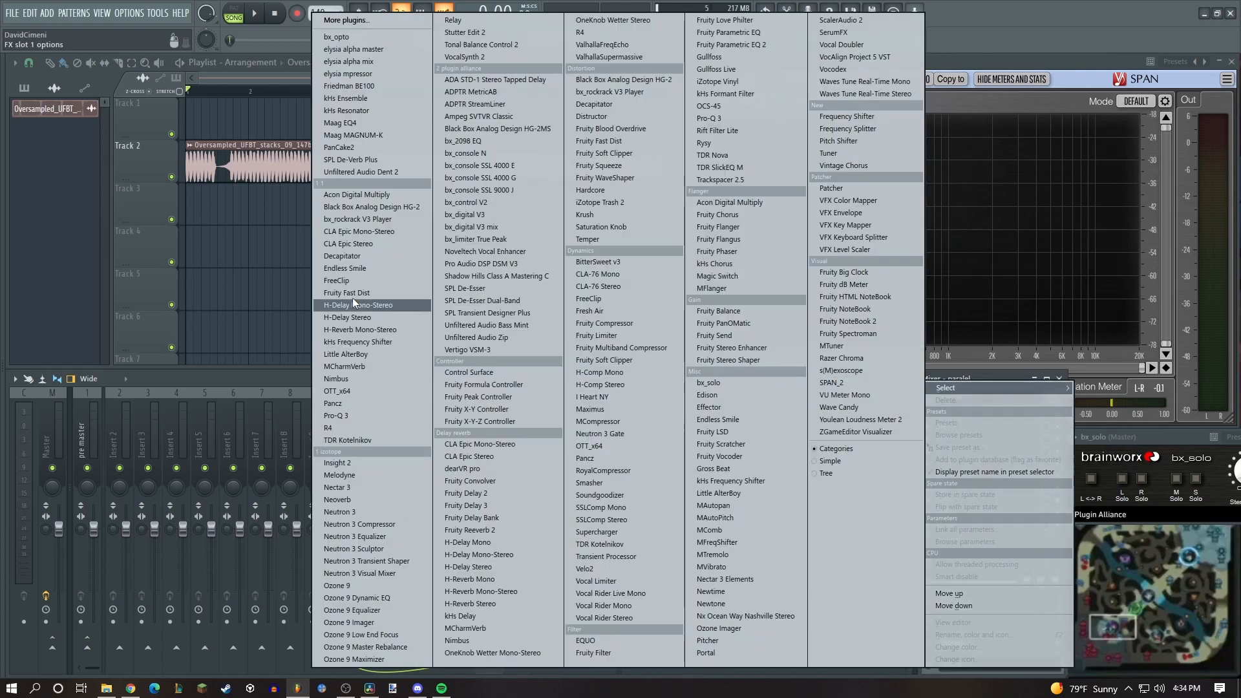
pyautogui.click(346, 416)
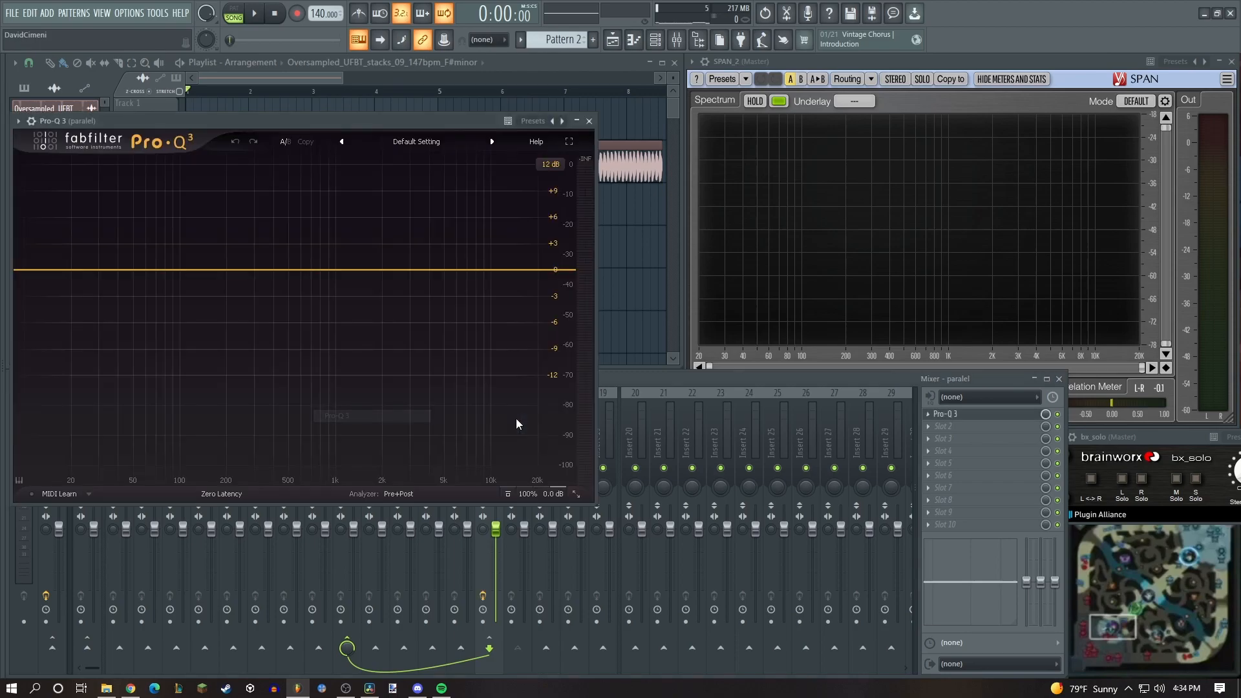
pyautogui.click(518, 432)
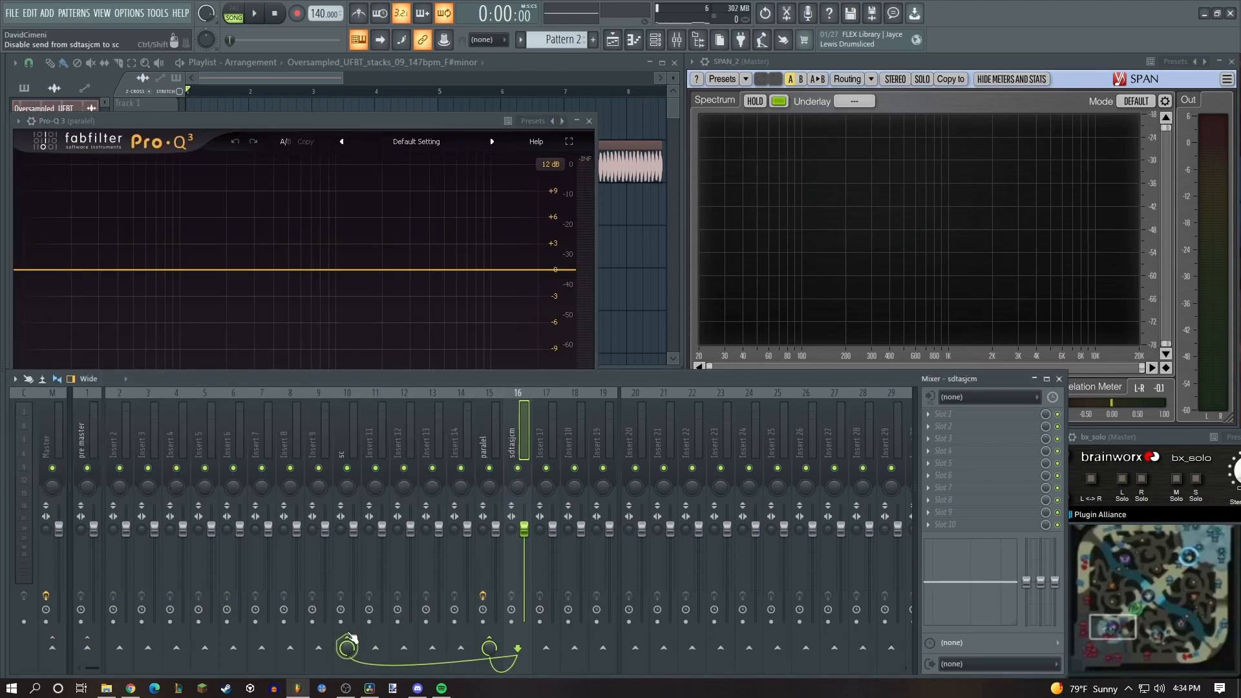
pyautogui.click(489, 433)
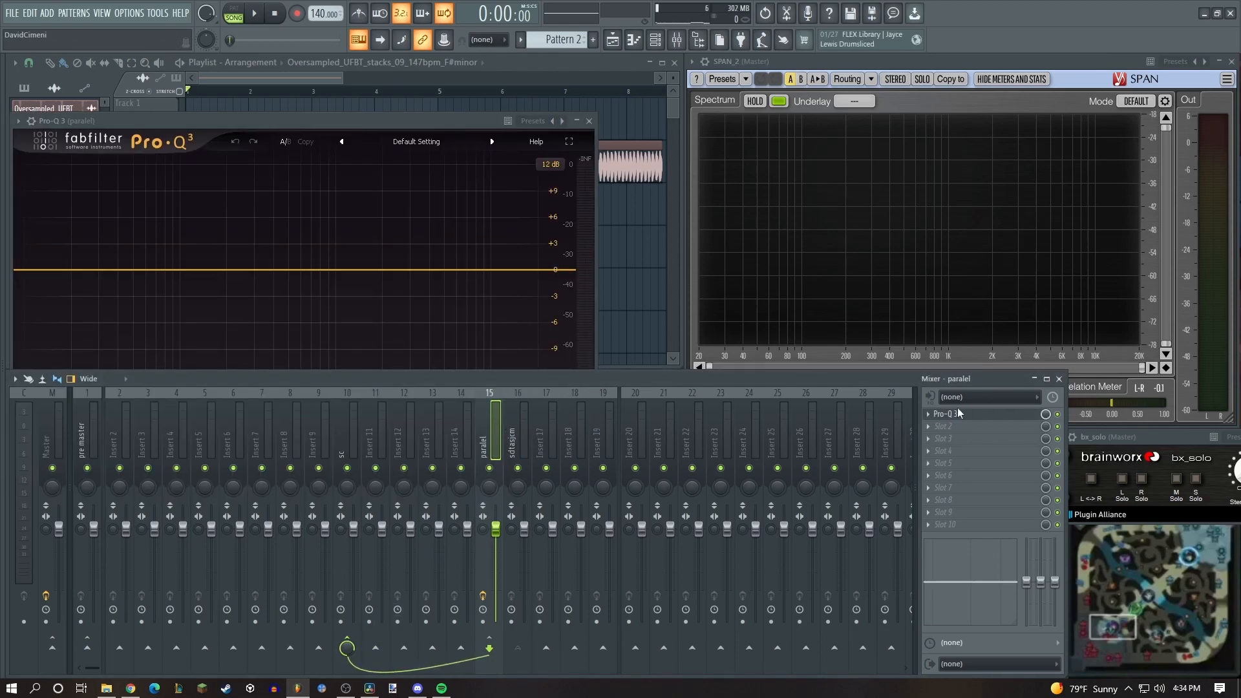
# In the paralel track's Pro-Q 3, add a low cut near 300 Hz and a high cut at about 3874 Hz during playback.
pyautogui.moveTo(257, 123); pyautogui.dragTo(312, 99)
pyautogui.moveTo(82, 250); pyautogui.dragTo(309, 349)
pyautogui.press('space')
pyautogui.moveTo(505, 295); pyautogui.dragTo(480, 305)
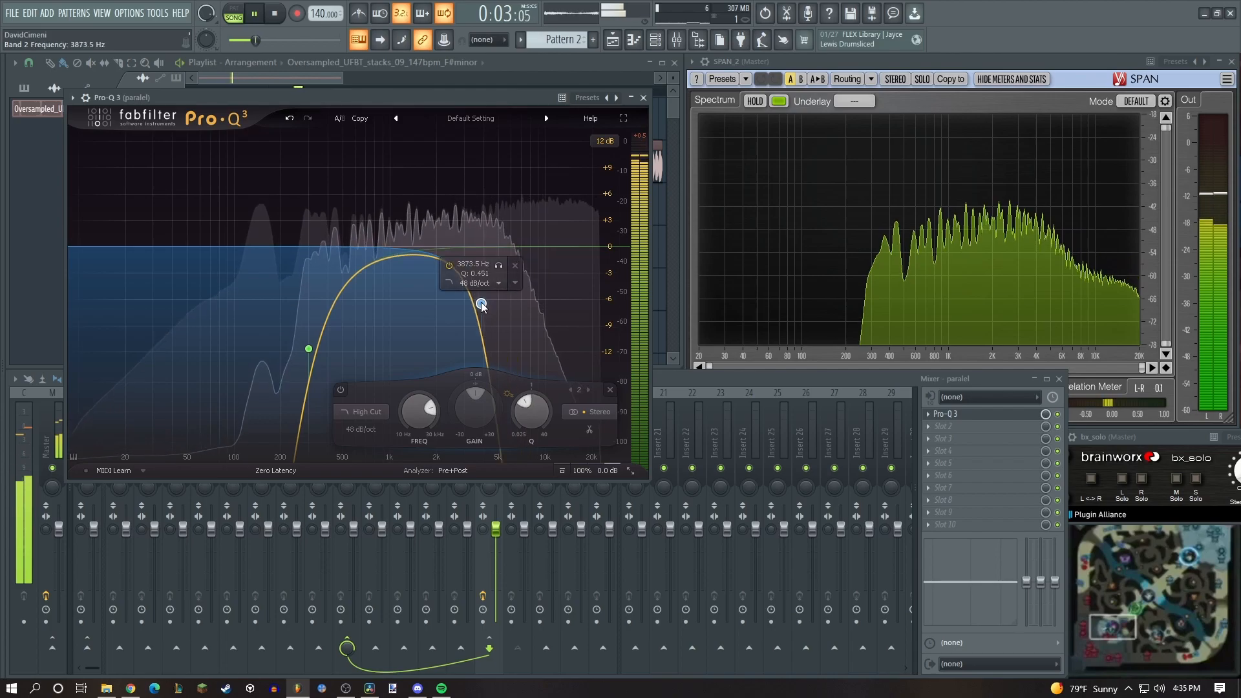
pyautogui.click(644, 98)
# Load Little AlterBoy in the second effect slot of the paralel mixer track.
pyautogui.click(988, 432)
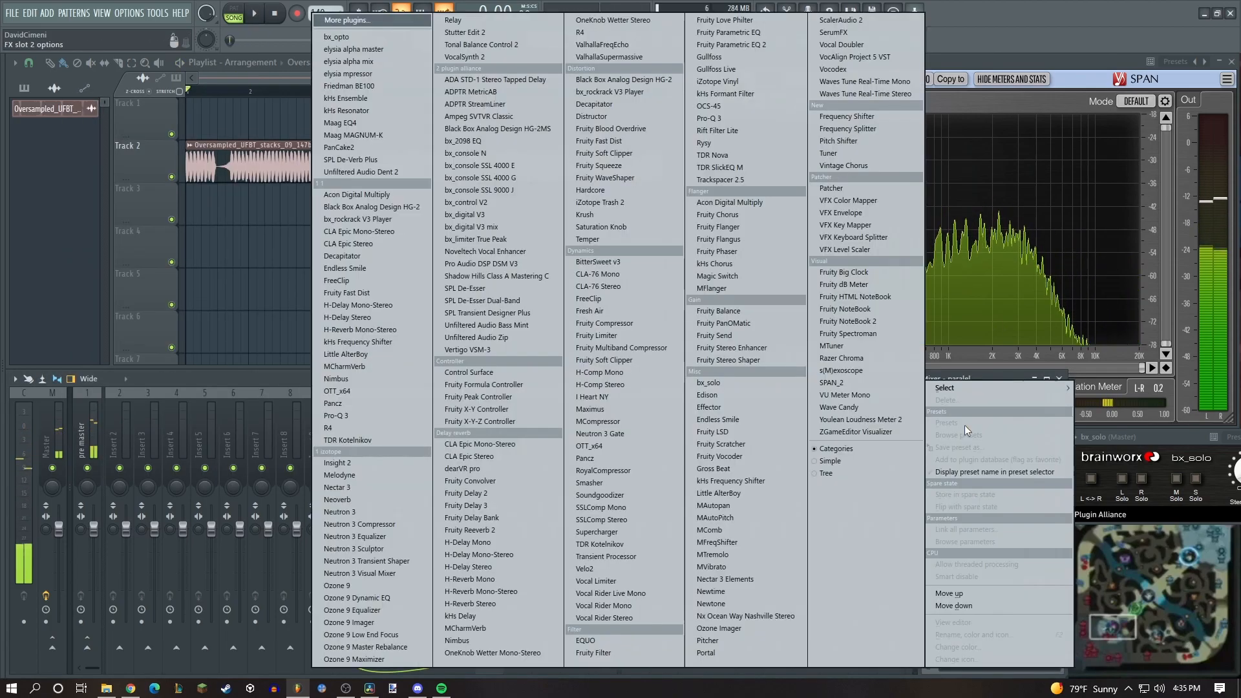
pyautogui.click(366, 355)
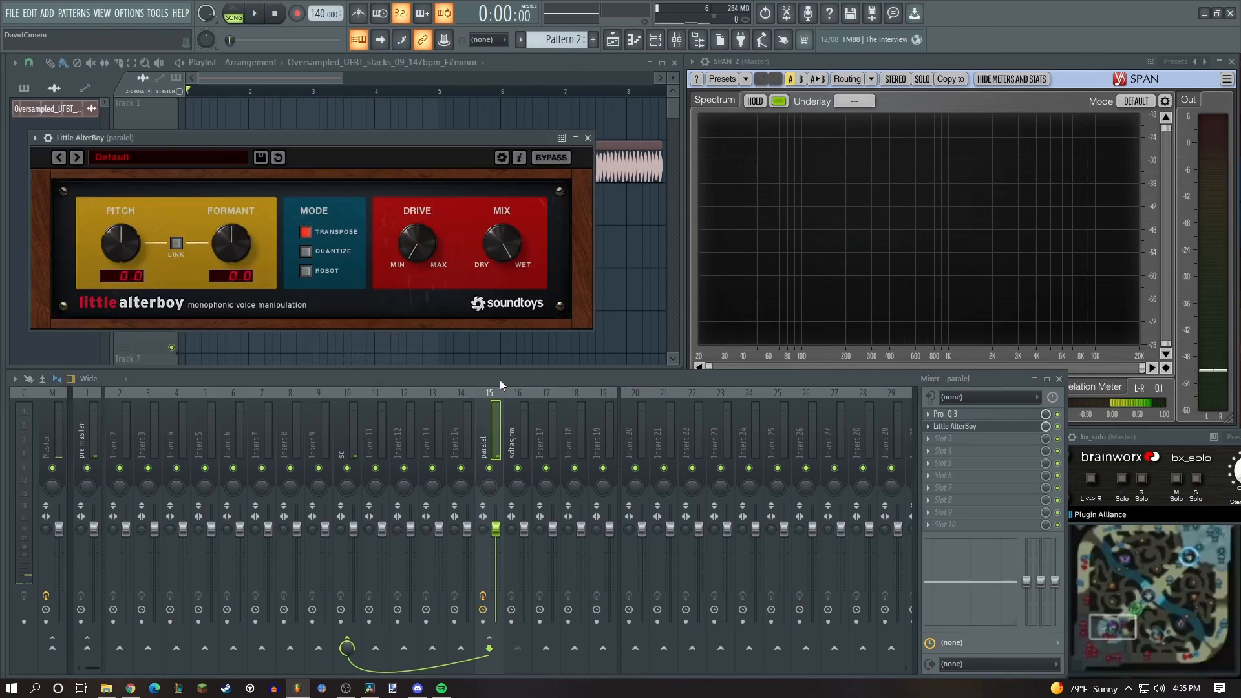
# Set both pitch and formant to 12.0 in the paralel track's Little AlterBoy during playback.
pyautogui.moveTo(128, 242); pyautogui.dragTo(231, 137)
pyautogui.press('space')
pyautogui.moveTo(234, 243); pyautogui.dragTo(234, 162)
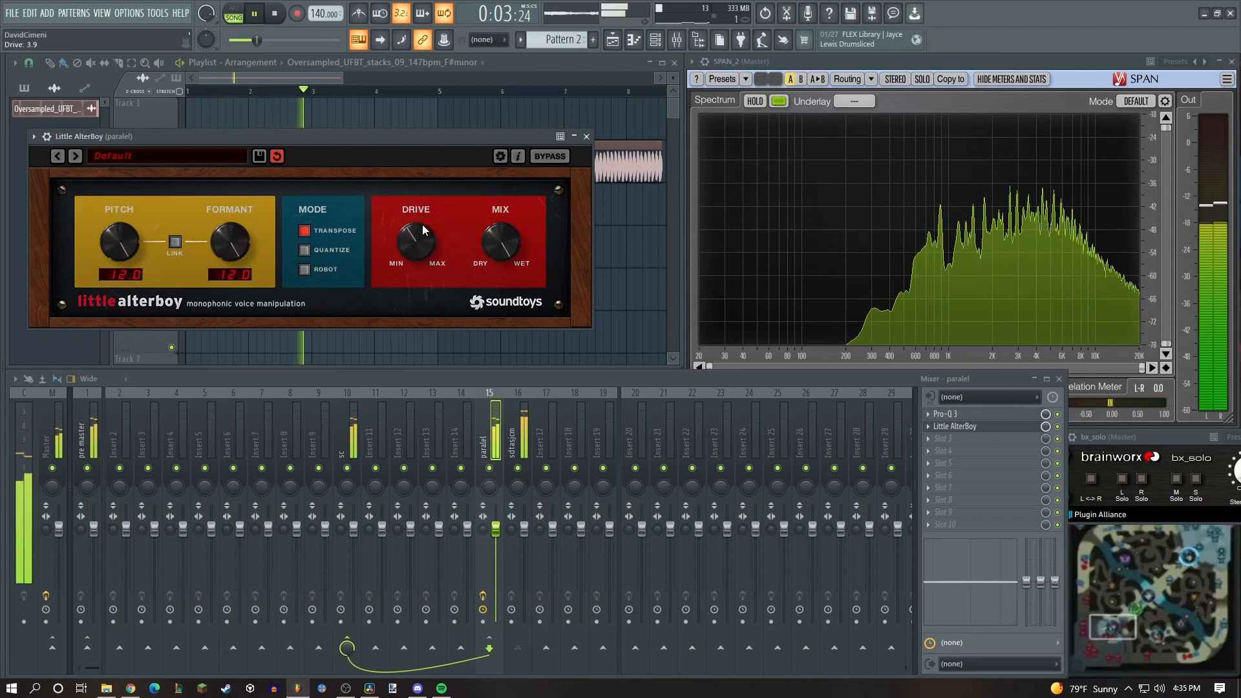
pyautogui.click(977, 429)
# Check the sdtasjcm track and slightly lower the paralel track's volume.
pyautogui.click(518, 443)
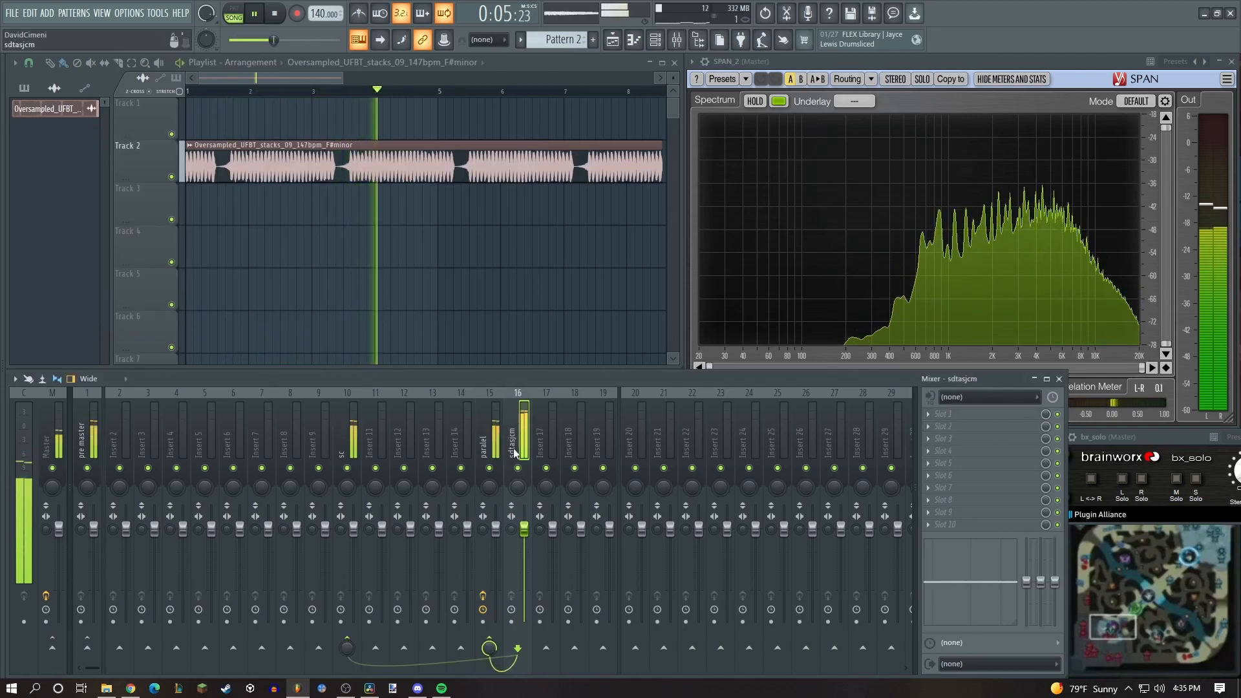
pyautogui.click(494, 521)
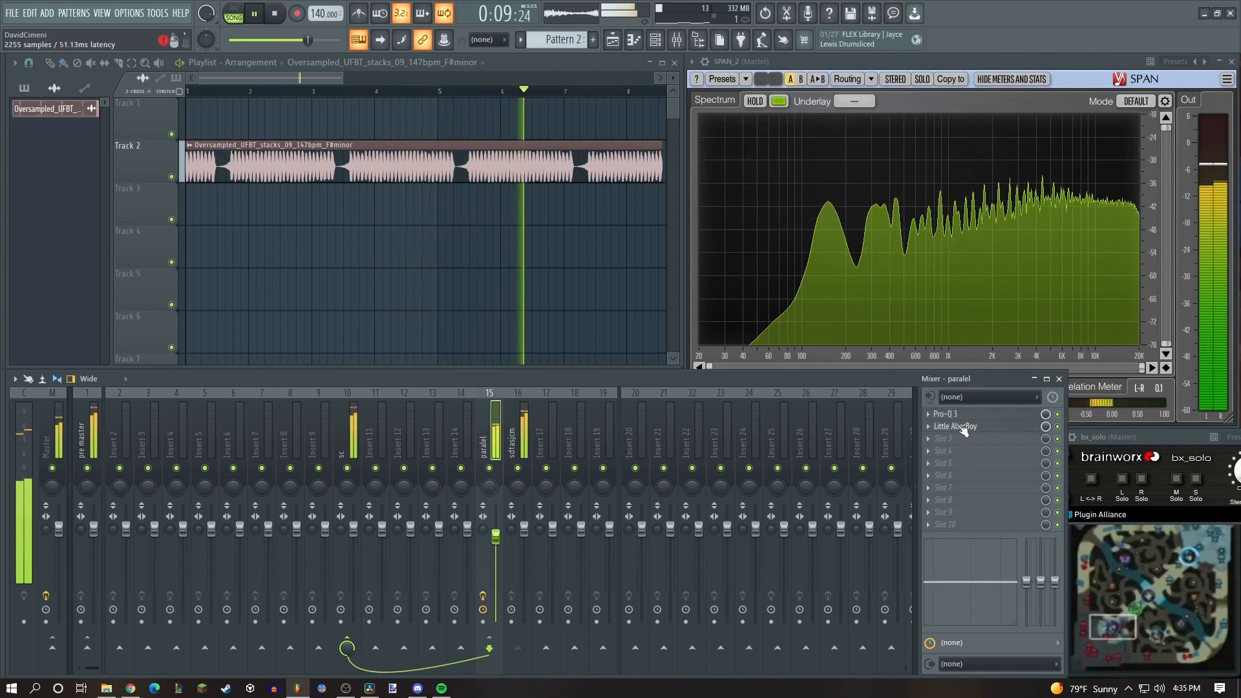
# Load OTT_x64 in the third effect slot of the paralel track and set its depth to 77% for playback.
pyautogui.click(957, 439)
pyautogui.click(342, 391)
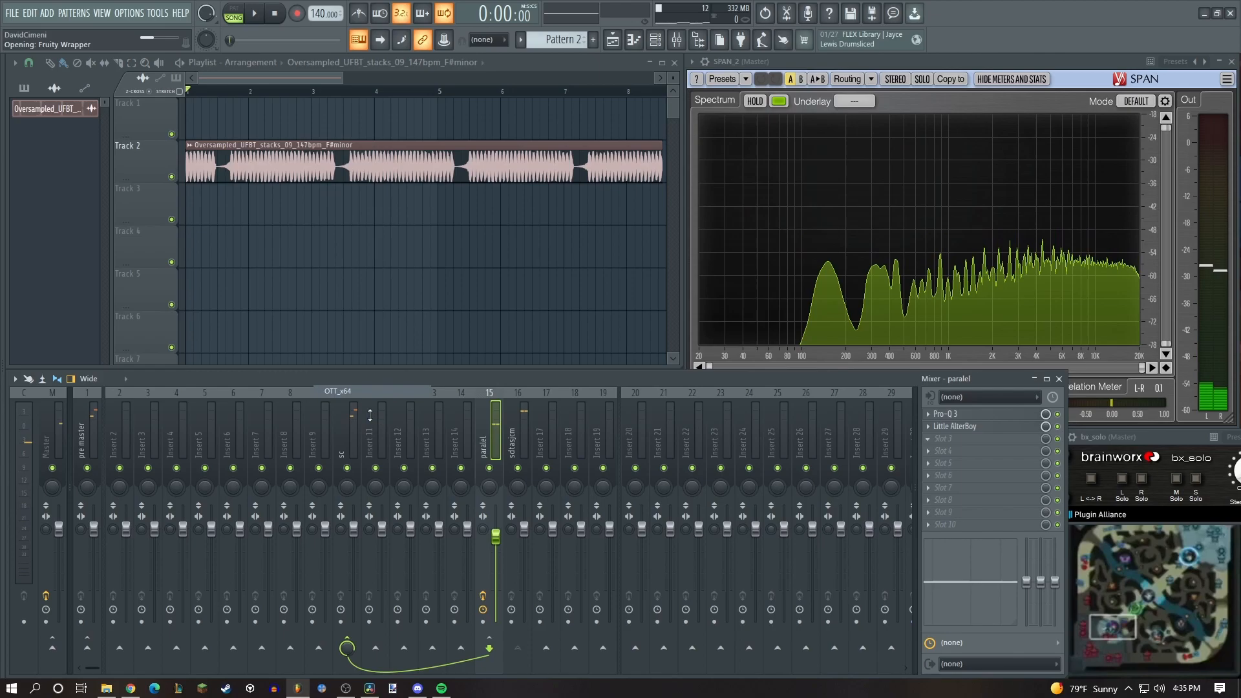
pyautogui.moveTo(162, 377); pyautogui.dragTo(119, 415)
pyautogui.moveTo(77, 247); pyautogui.dragTo(77, 277)
pyautogui.press('space')
# Load MCharmVerb in the fourth effect slot of the paralel track with dry/wet at about 45.8%.
pyautogui.click(942, 450)
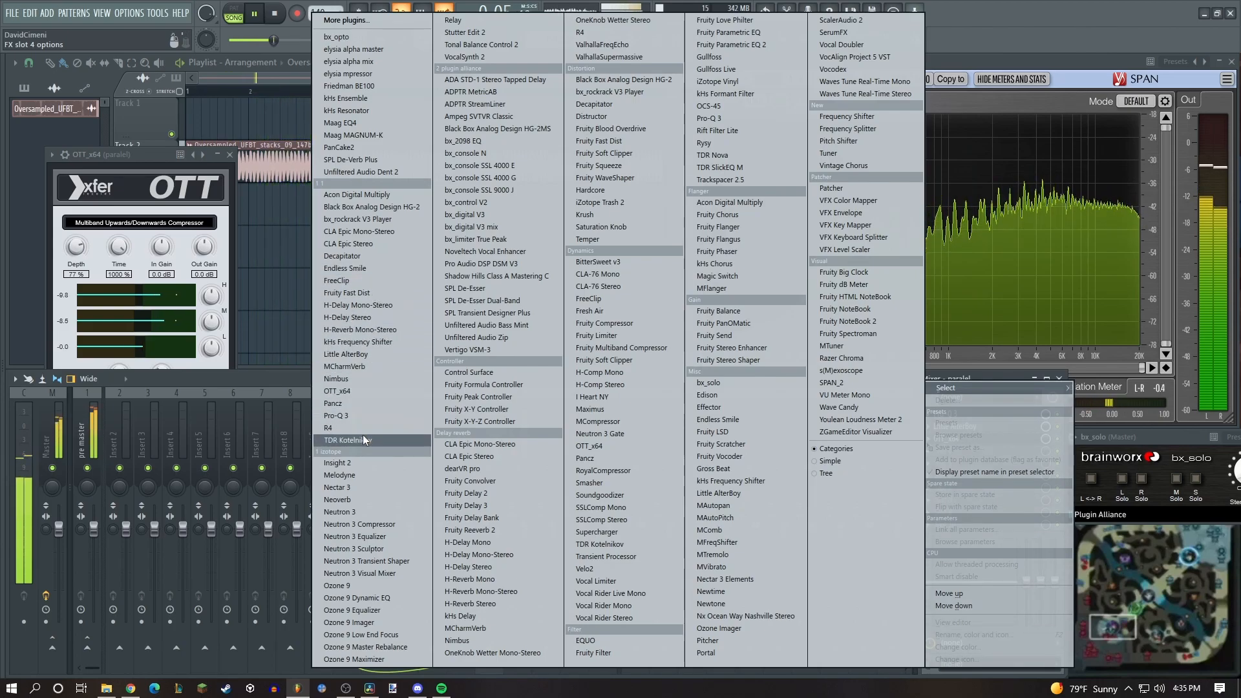
pyautogui.click(363, 367)
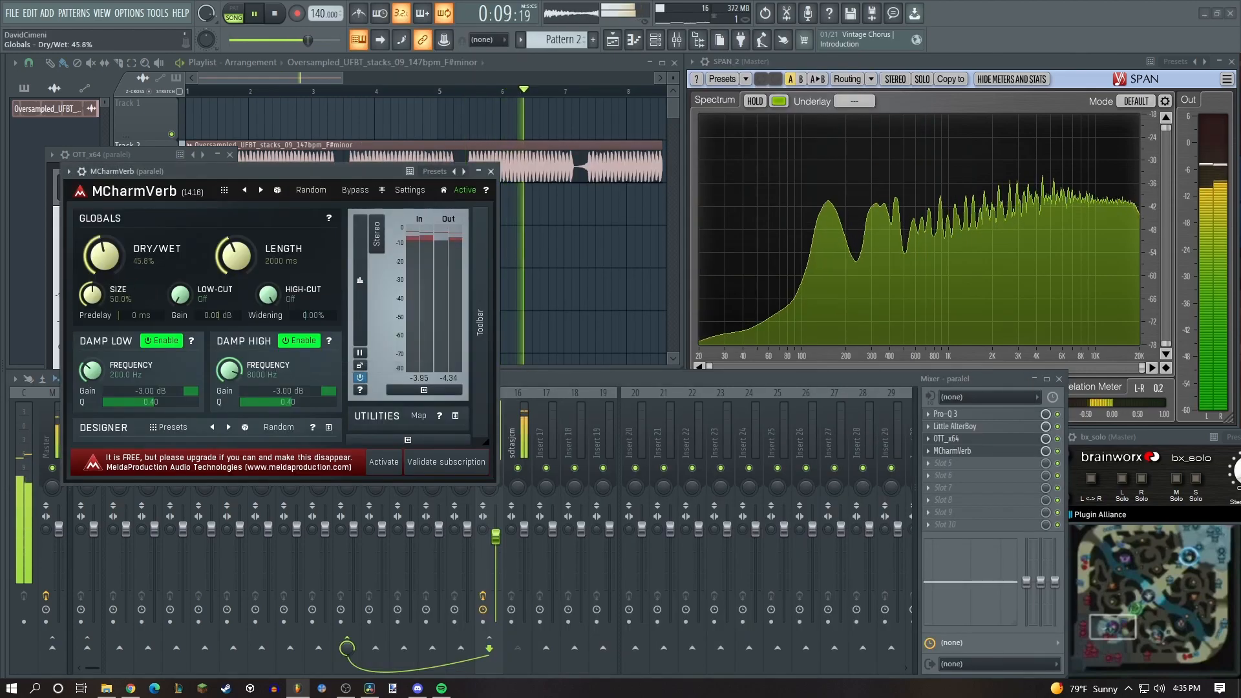
pyautogui.click(492, 172)
pyautogui.click(229, 155)
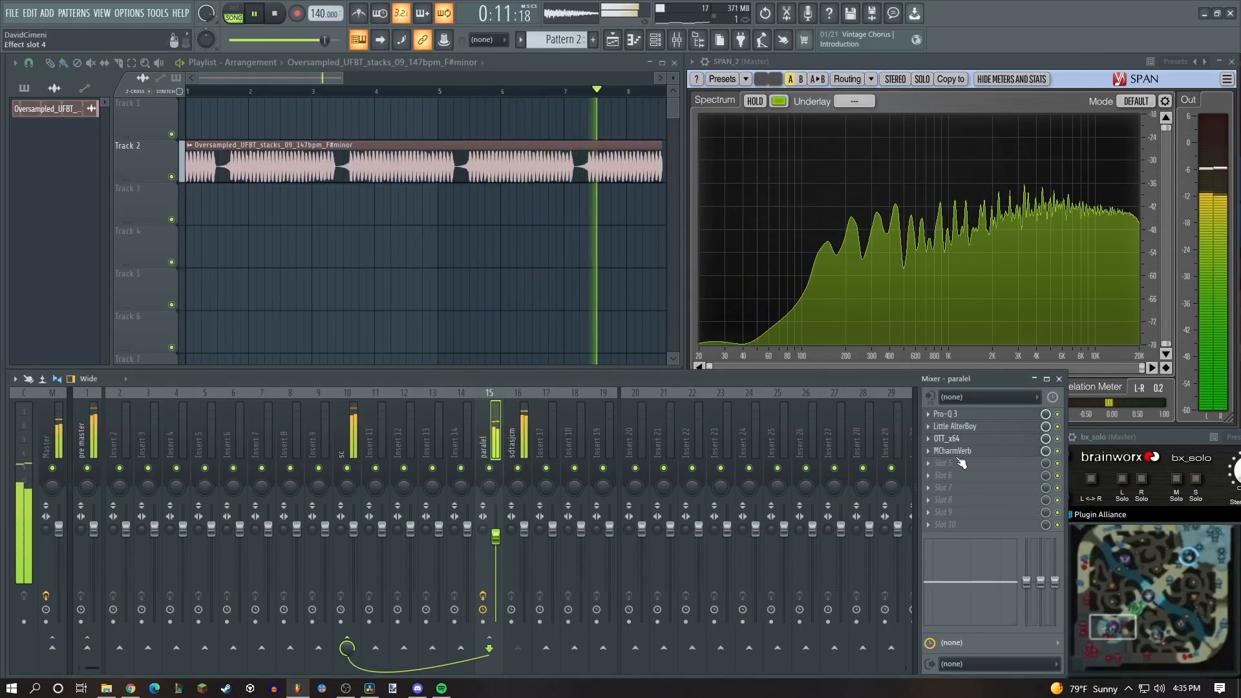
pyautogui.press('space')
pyautogui.scroll(-2, 460, 283)
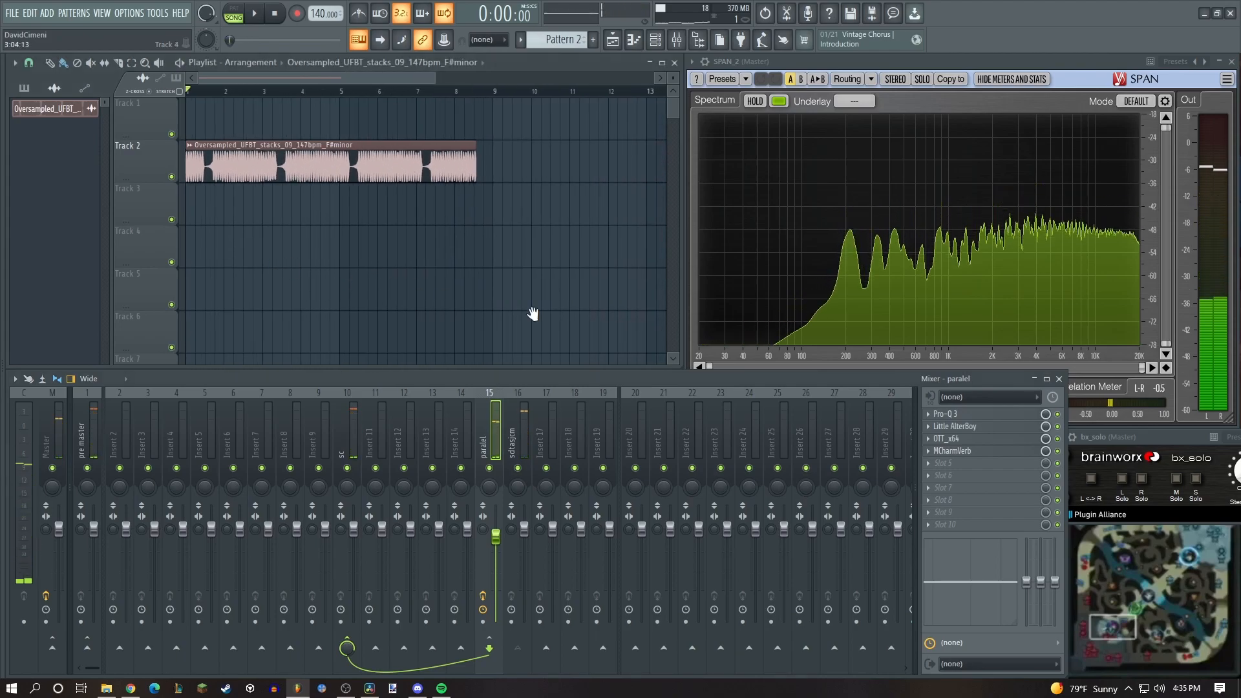
# Pull the paralel track's volume down to zero and bring it back up to about 32% while playing the stack.
pyautogui.moveTo(495, 537); pyautogui.dragTo(496, 564)
pyautogui.moveTo(496, 560)
pyautogui.mouseDown()
pyautogui.moveTo(496, 530)
pyautogui.moveTo(495, 553)
pyautogui.mouseUp()
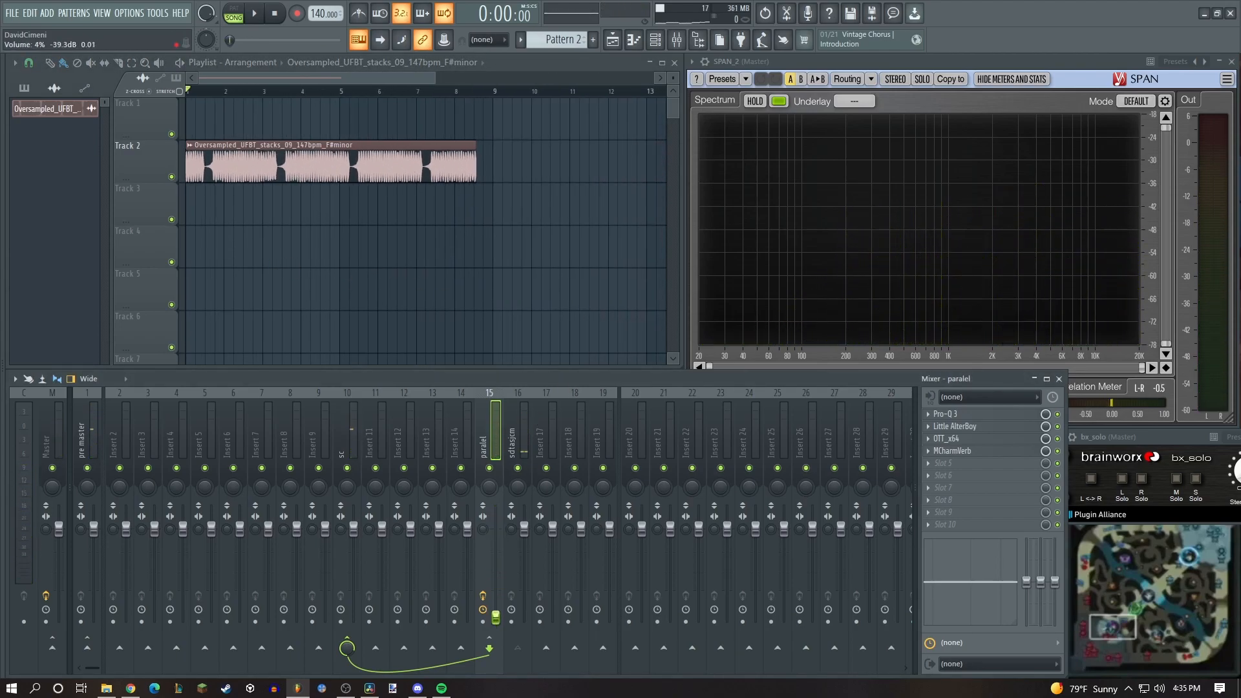
pyautogui.press('space')
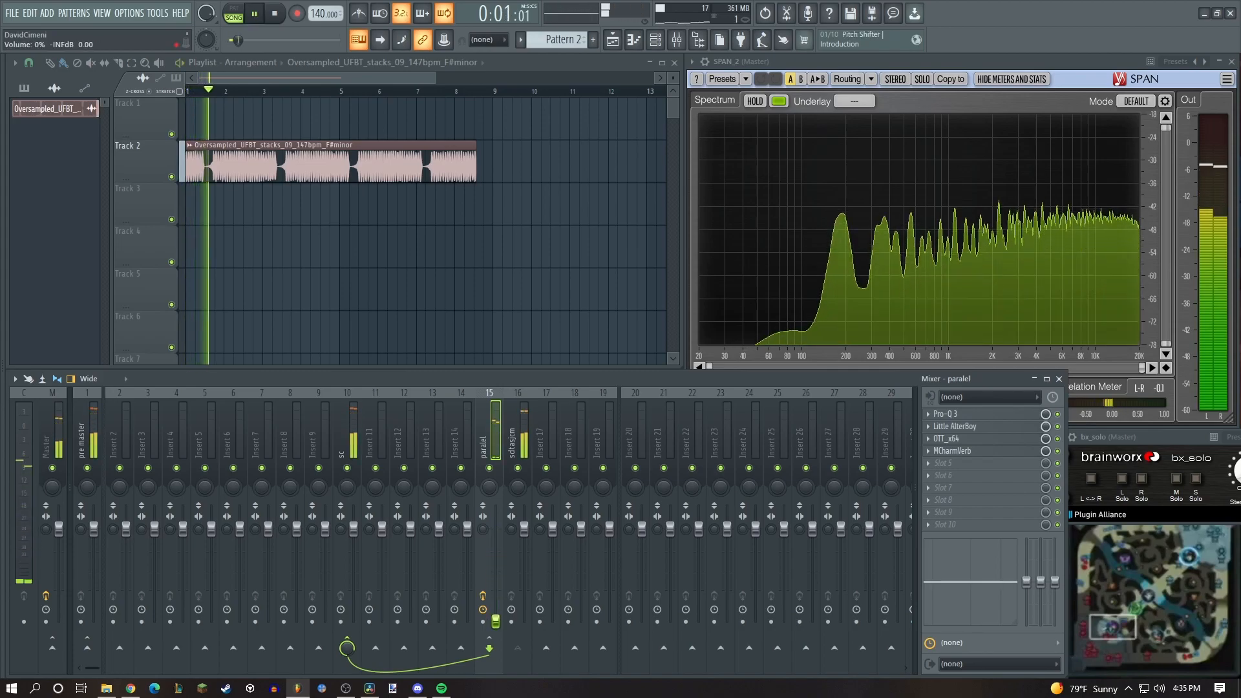
pyautogui.moveTo(496, 538); pyautogui.dragTo(496, 615)
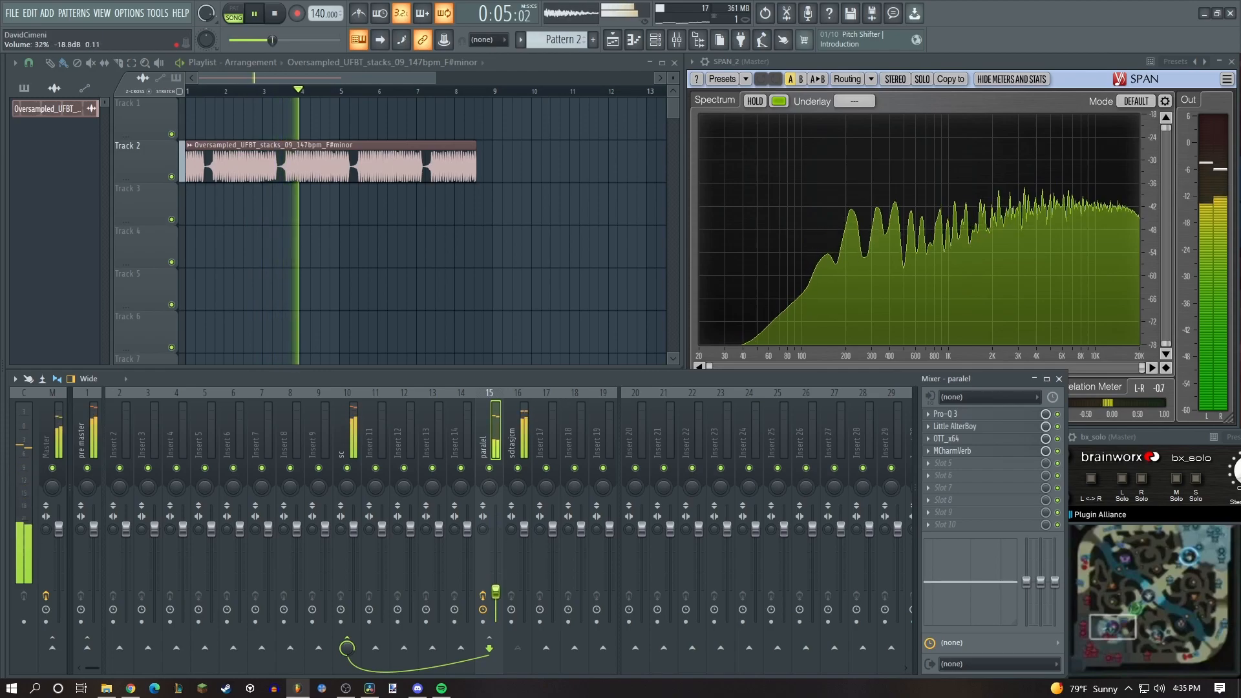
pyautogui.press('space')
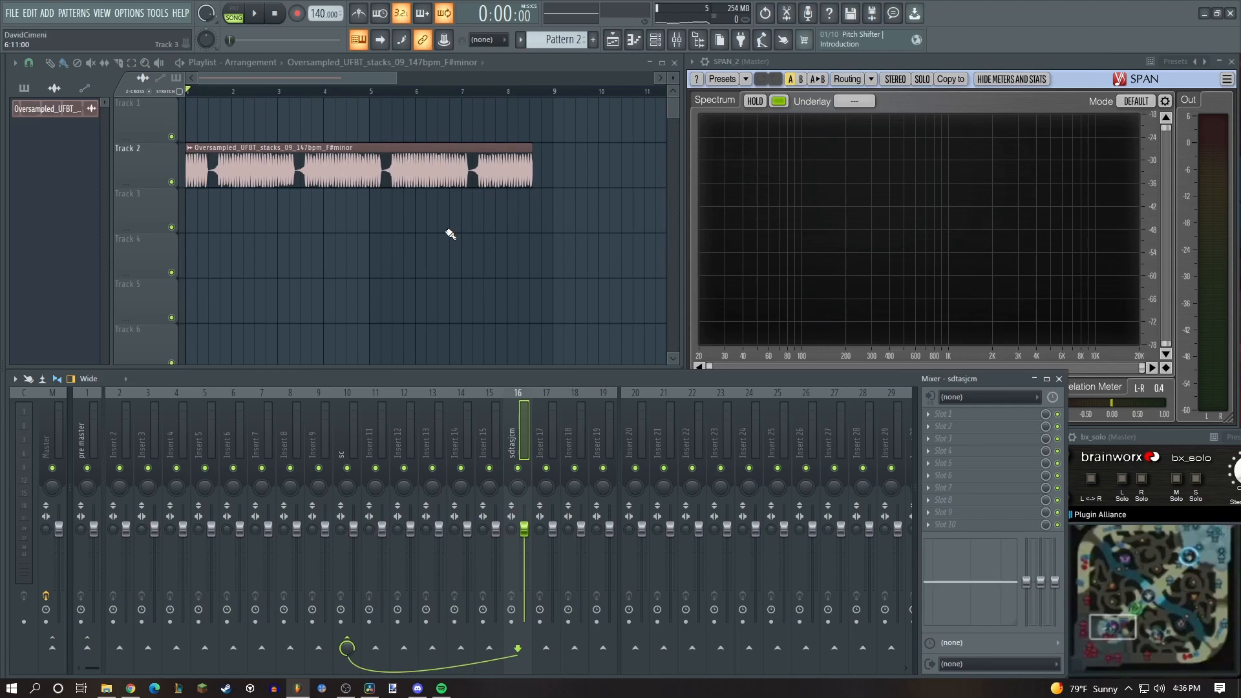
# Place a copy of the stack clip on playlist Track 2, above the Track 3 clip, and make it unique.
pyautogui.scroll(2, 183, 201)
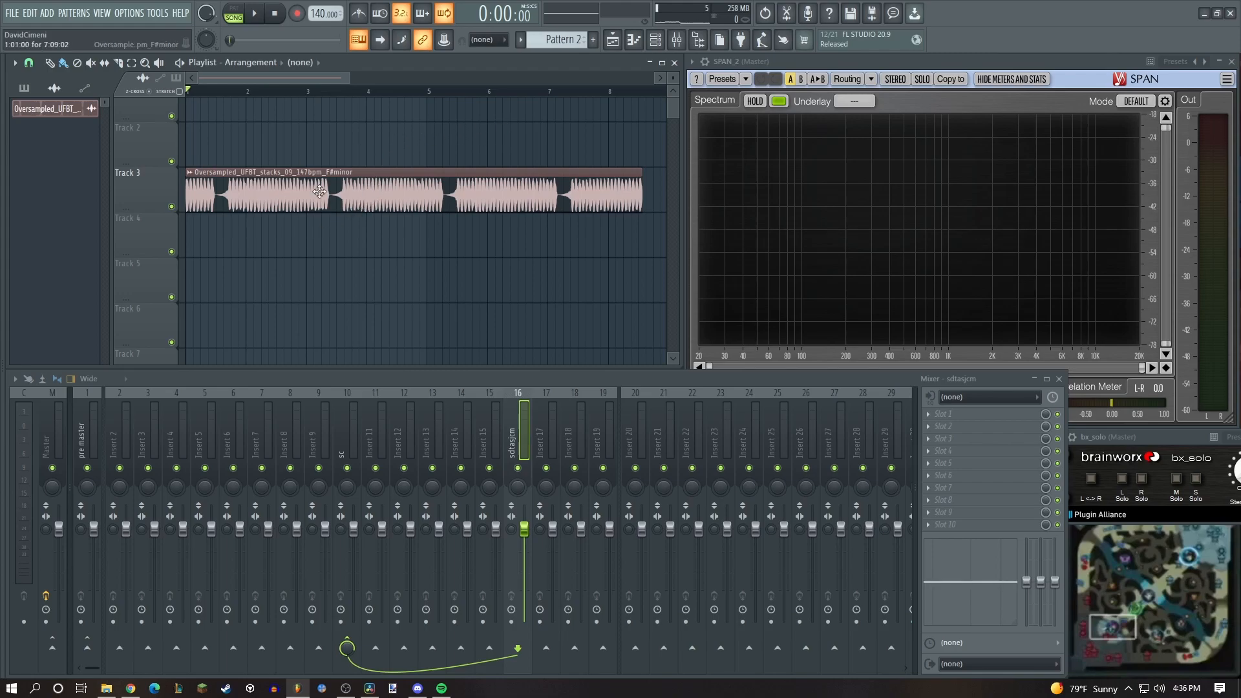
pyautogui.click(223, 146)
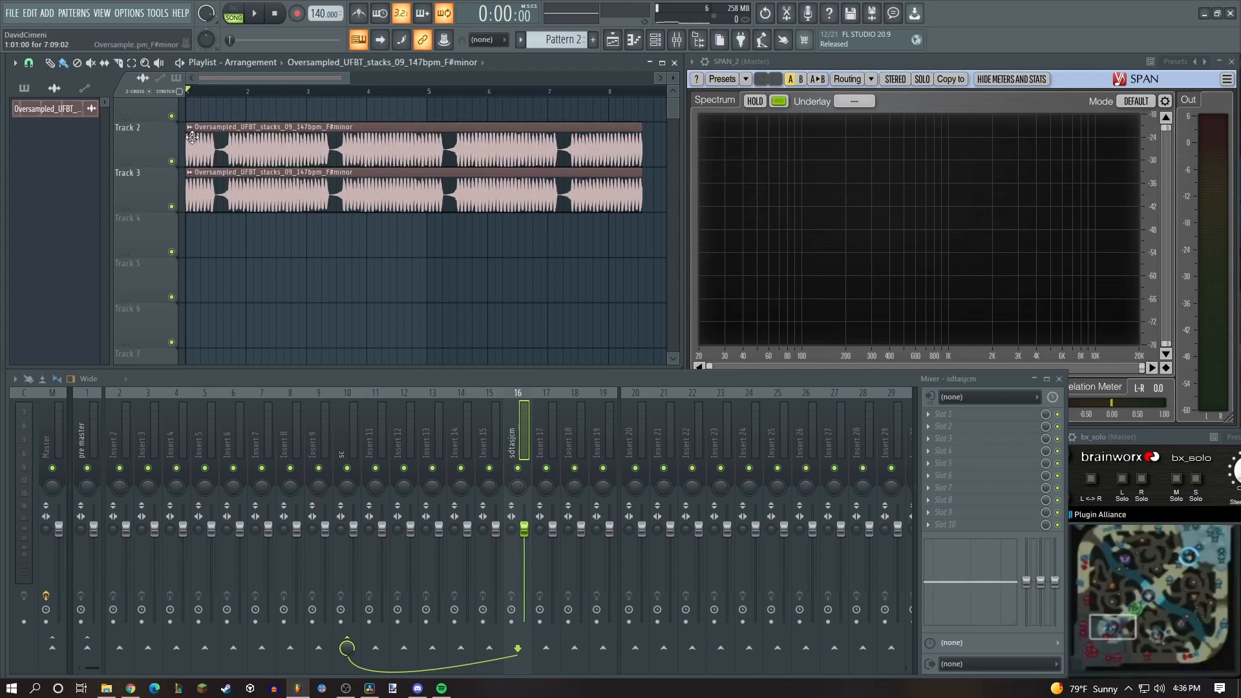
pyautogui.click(192, 126)
pyautogui.click(218, 224)
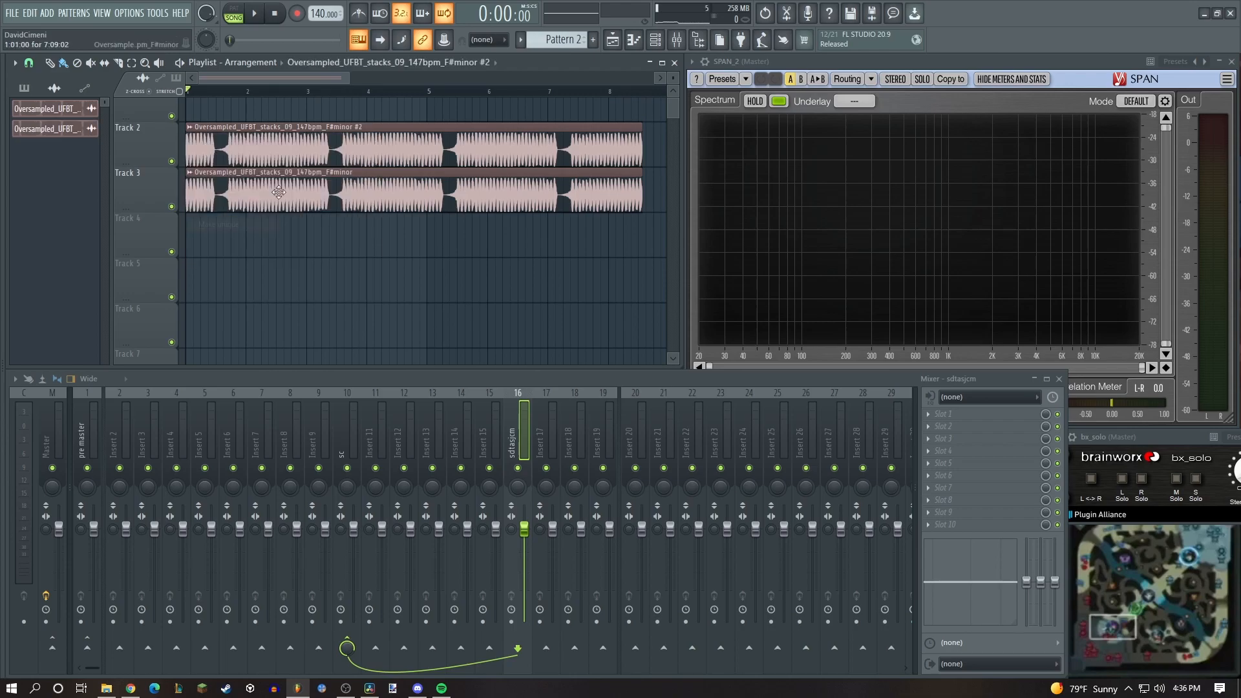
pyautogui.scroll(-2, 323, 194)
pyautogui.scroll(1, 371, 257)
# Raise the time-stretching pitch of the Track 2 clip's channel, set its mode to Auto, and pan it about 62% right.
pyautogui.doubleClick(313, 167)
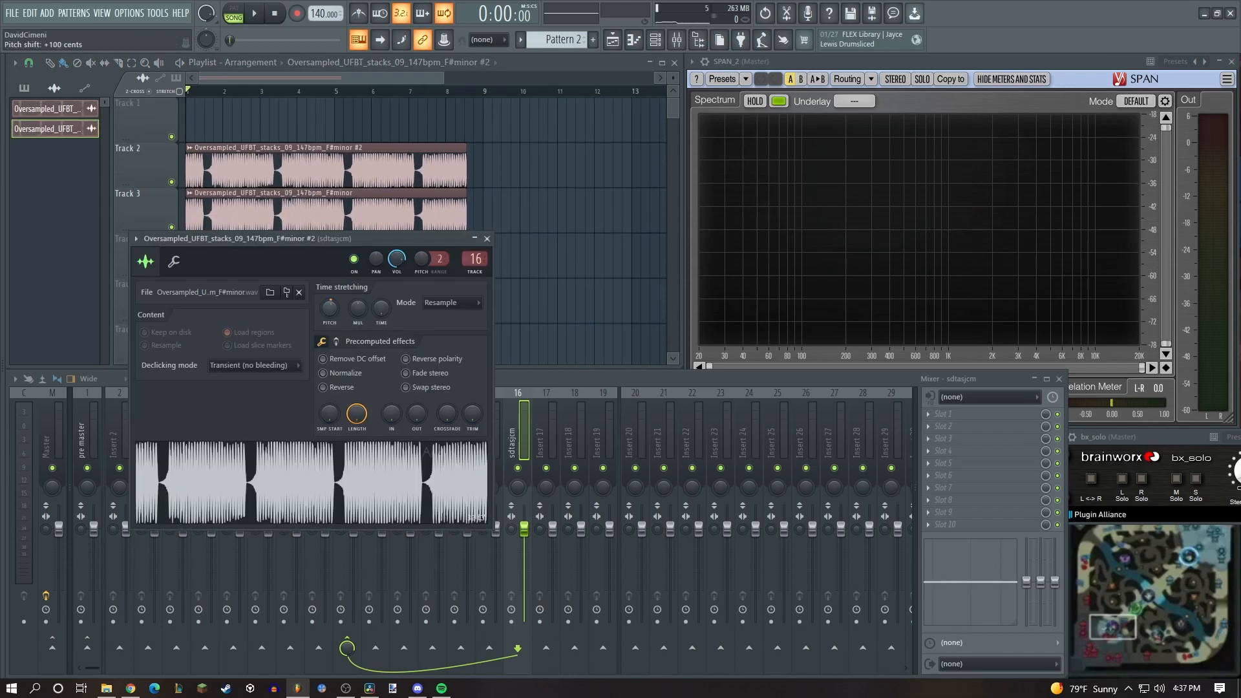
pyautogui.press('space')
pyautogui.moveTo(386, 239); pyautogui.dragTo(654, 195)
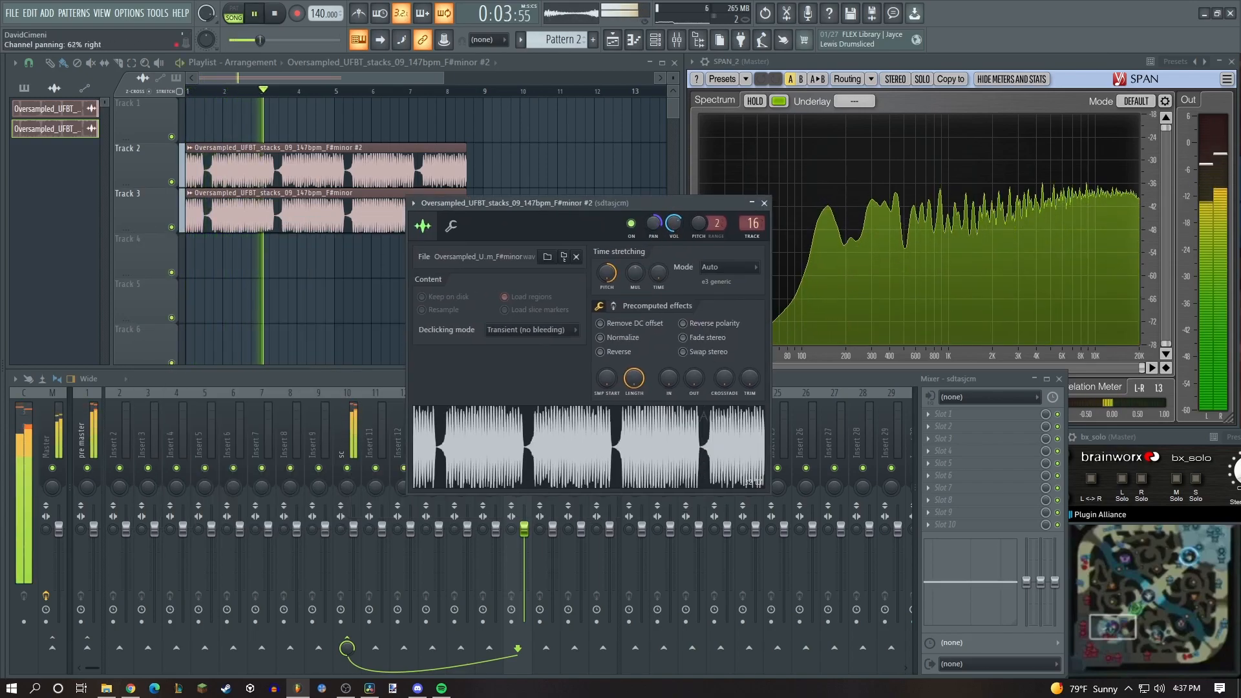
# Pan the Track 3 clip's channel about 30% left and stop playback.
pyautogui.doubleClick(347, 223)
pyautogui.moveTo(475, 190); pyautogui.dragTo(475, 203)
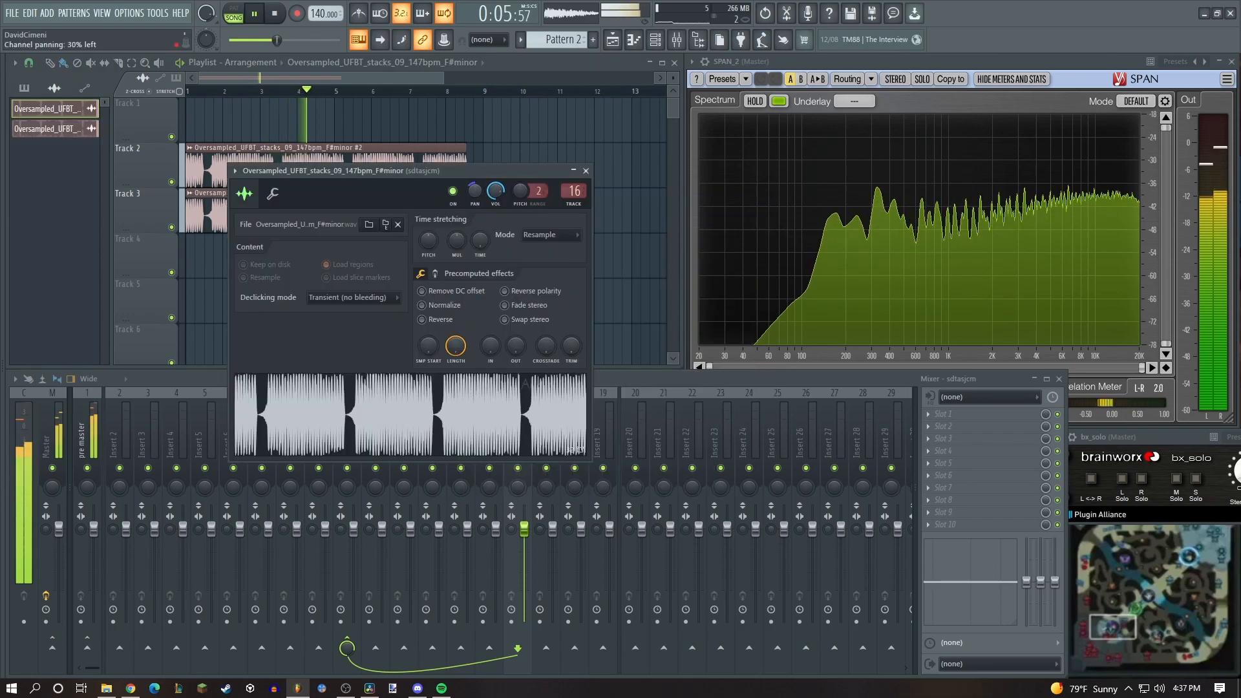
pyautogui.click(586, 171)
pyautogui.press('space')
# Return the panning of the Track 3 clip's channel to centre.
pyautogui.scroll(3, 290, 252)
pyautogui.moveTo(338, 235); pyautogui.dragTo(337, 204)
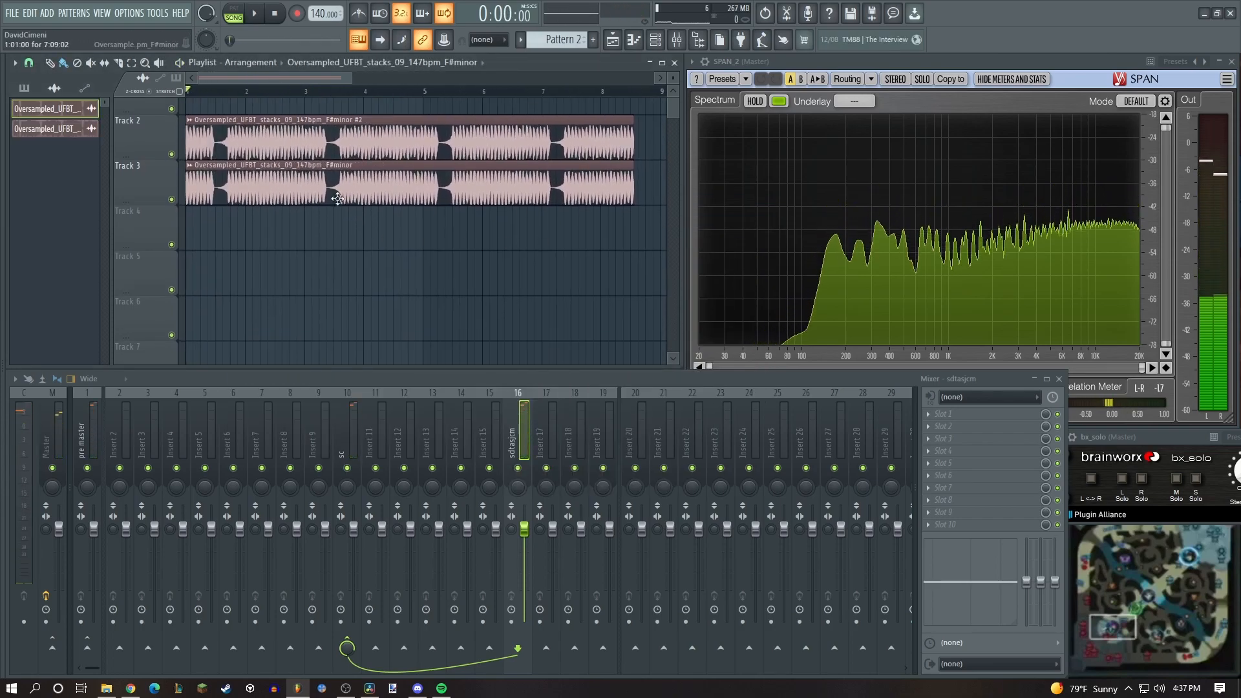
pyautogui.doubleClick(337, 203)
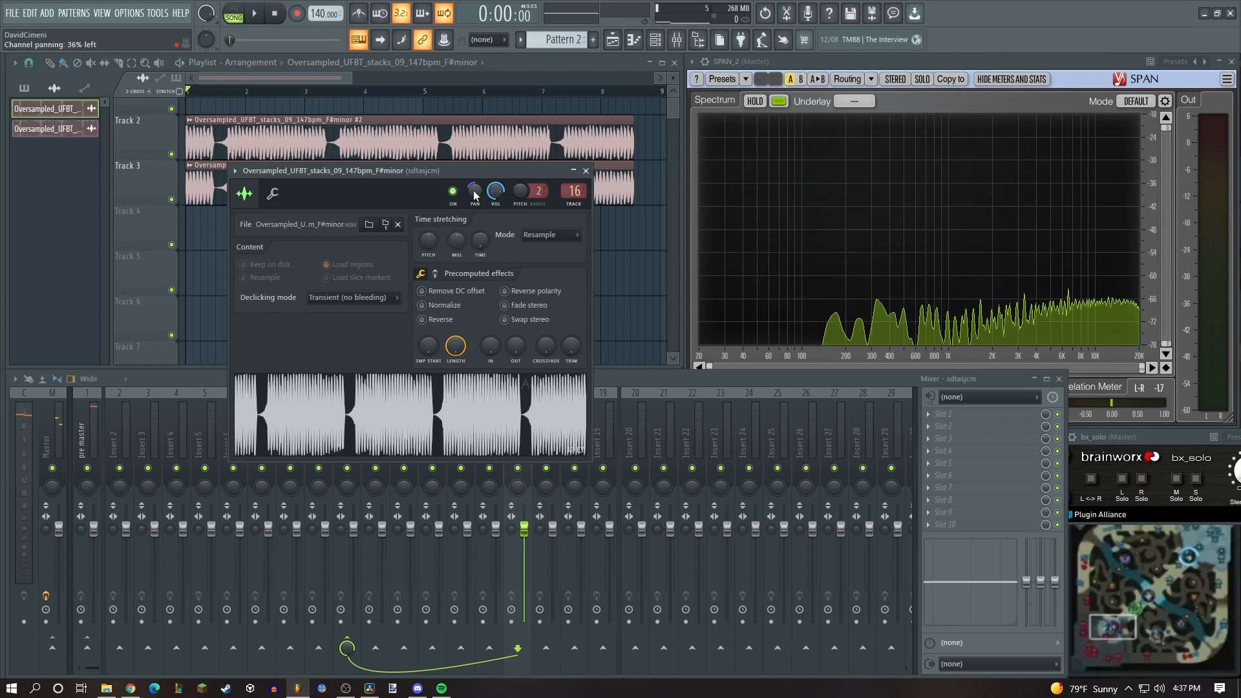
pyautogui.click(586, 171)
# Return the Track 2 clip's channel panning to centre and route it to mixer track 15.
pyautogui.click(501, 144)
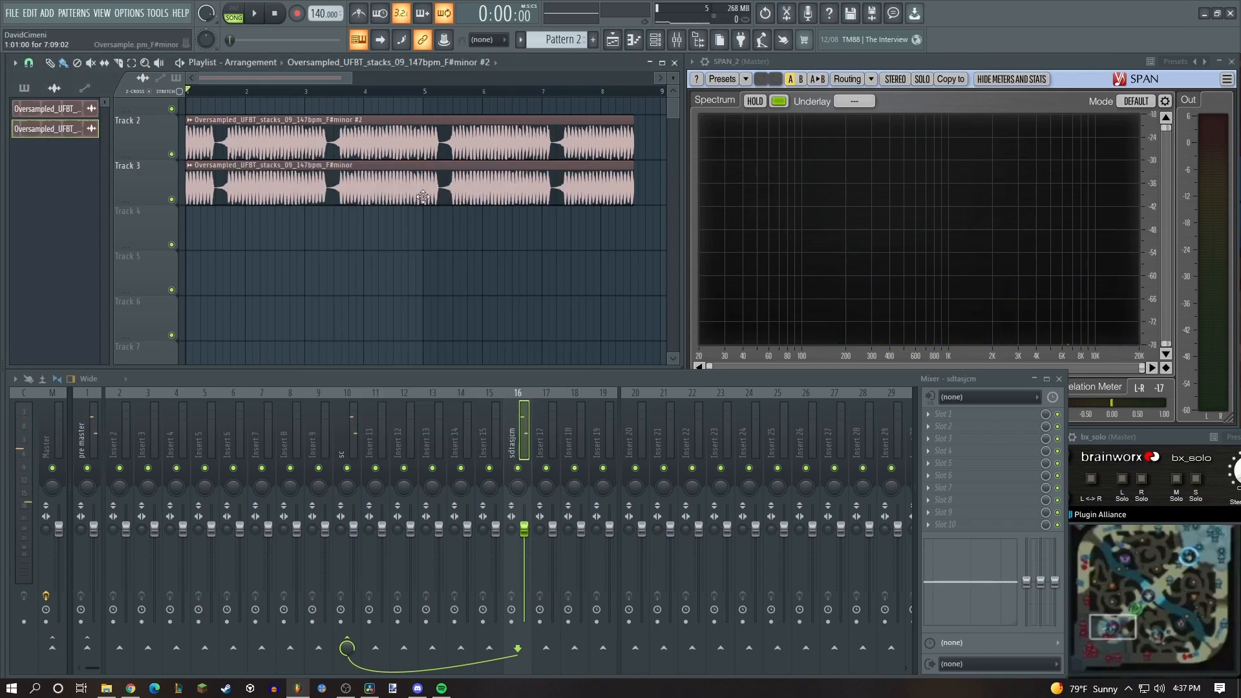
pyautogui.doubleClick(510, 154)
pyautogui.click(764, 203)
pyautogui.doubleClick(373, 136)
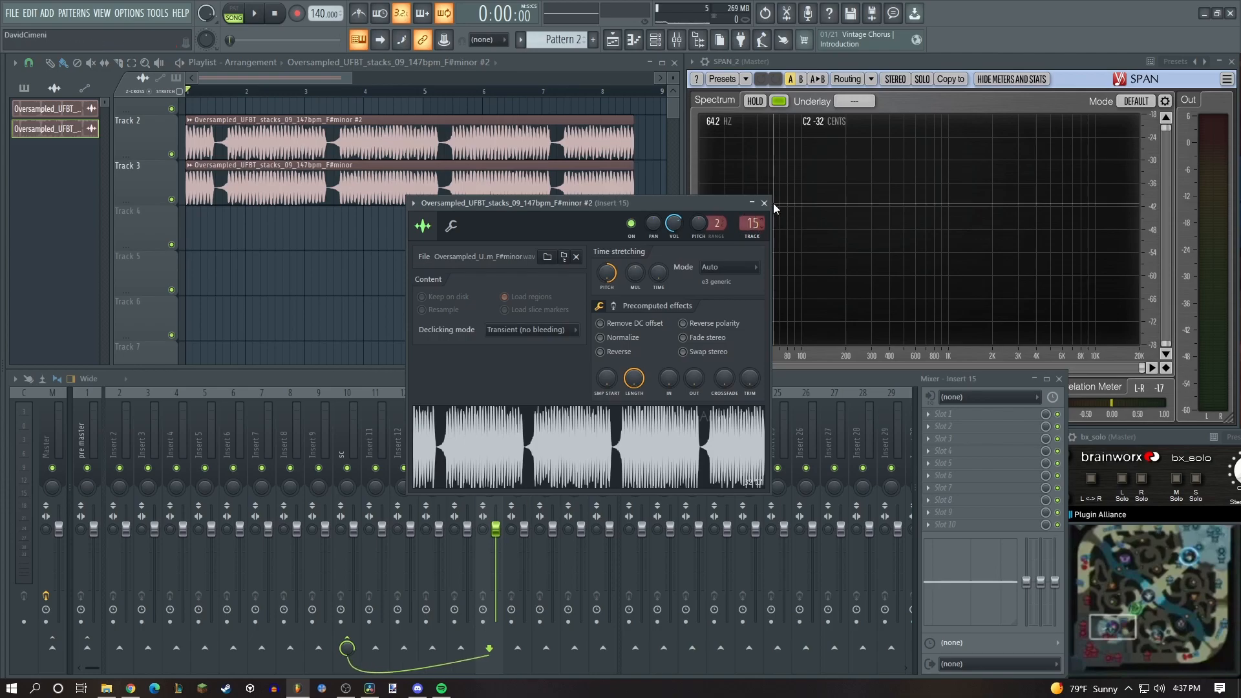
pyautogui.click(764, 203)
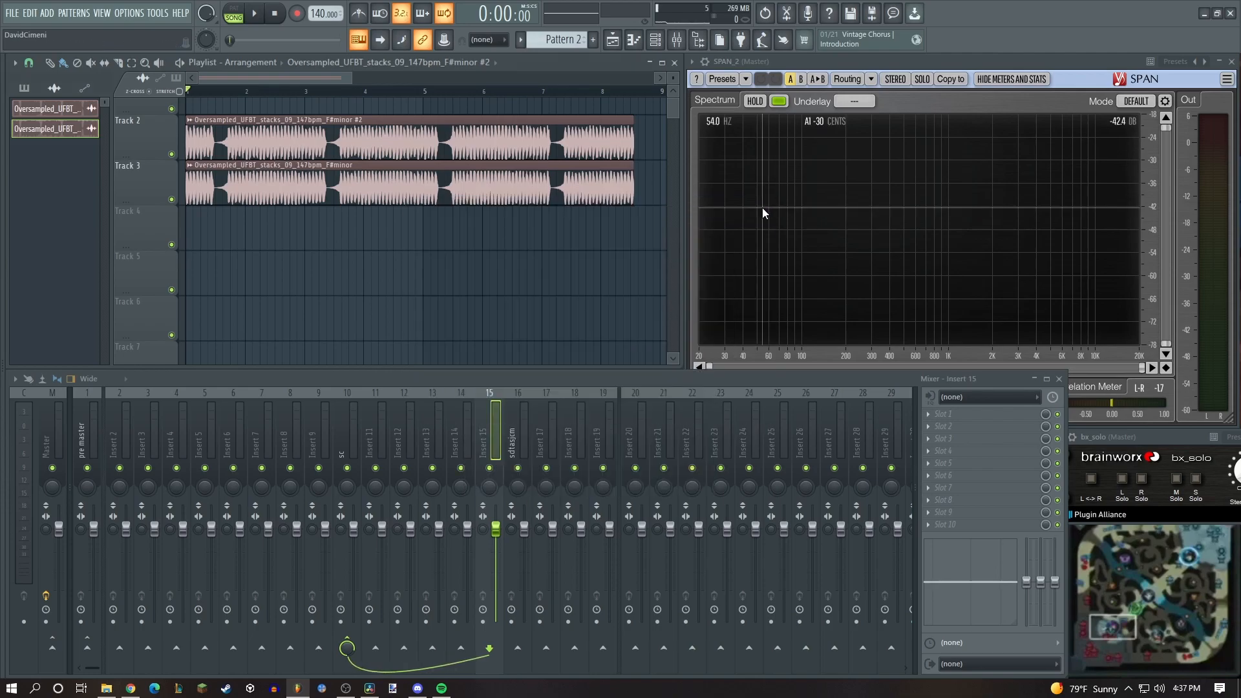
# Rename mixer Insert 15 as "gejgrke".
pyautogui.middleClick(474, 421)
pyautogui.press('Escape')
pyautogui.middleClick(494, 433)
pyautogui.write('gejgrke')
pyautogui.press('Return')
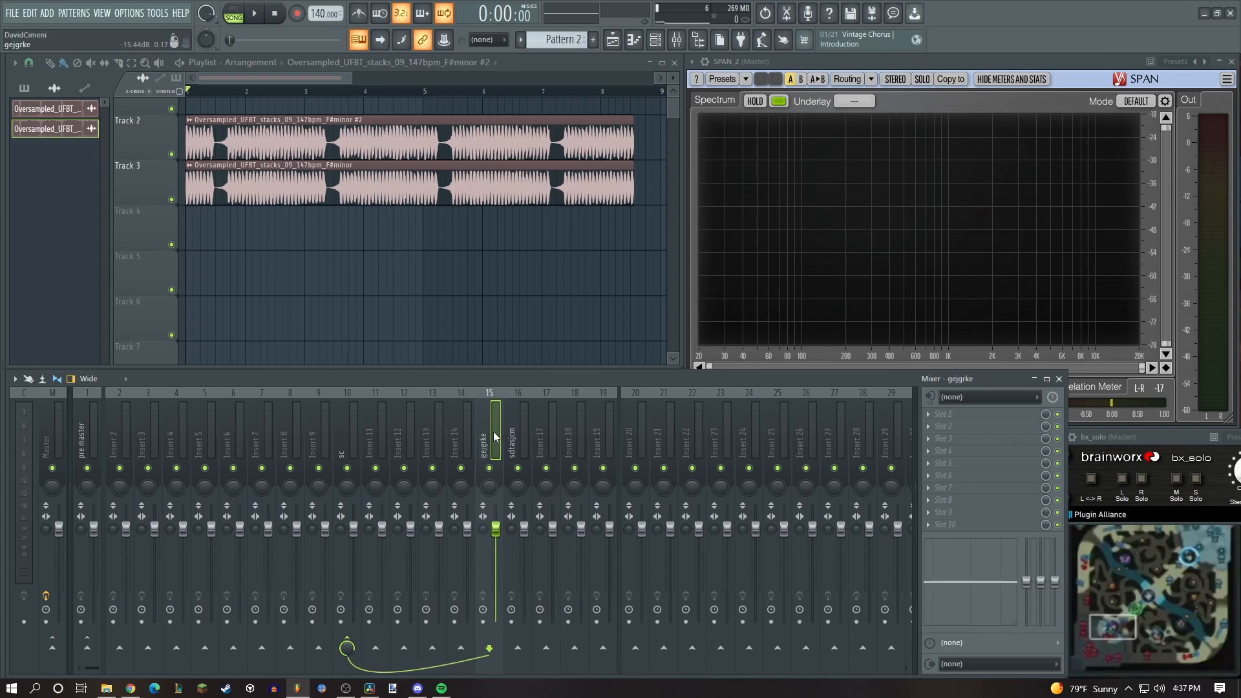
# Load OTT_x64 in the second effect slot of the gejgrke track and set its downward strength to 71%.
pyautogui.click(971, 432)
pyautogui.click(362, 391)
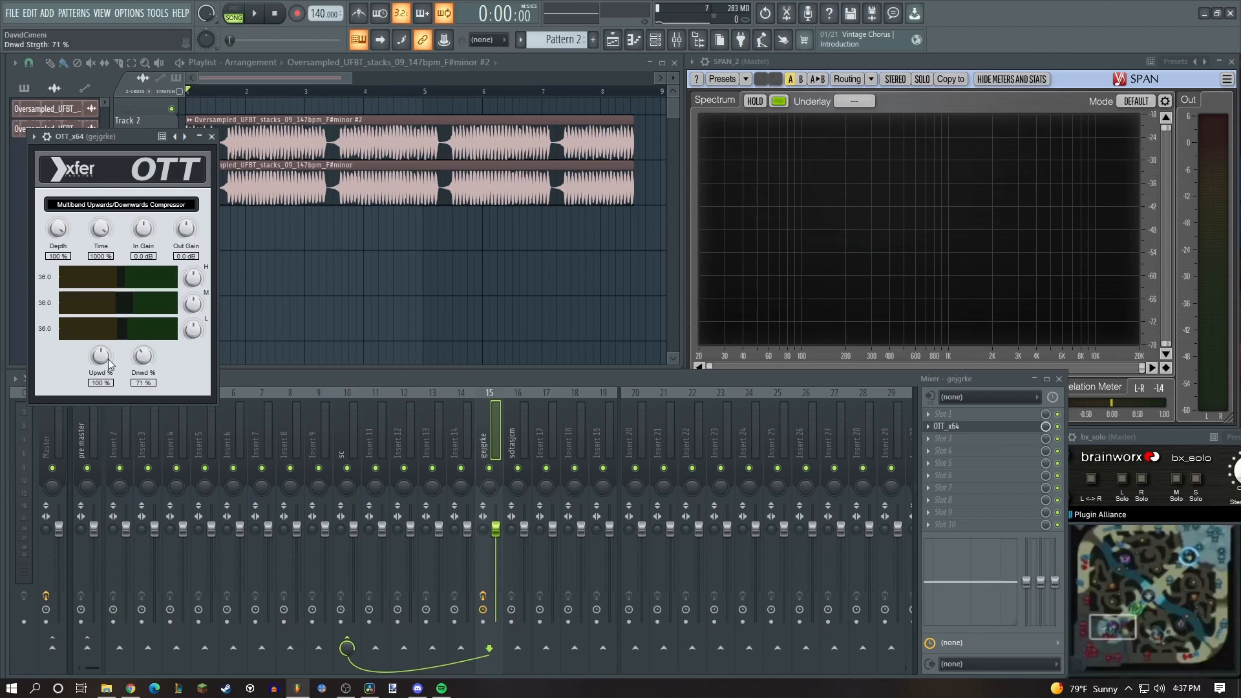
pyautogui.press('space')
pyautogui.click(211, 137)
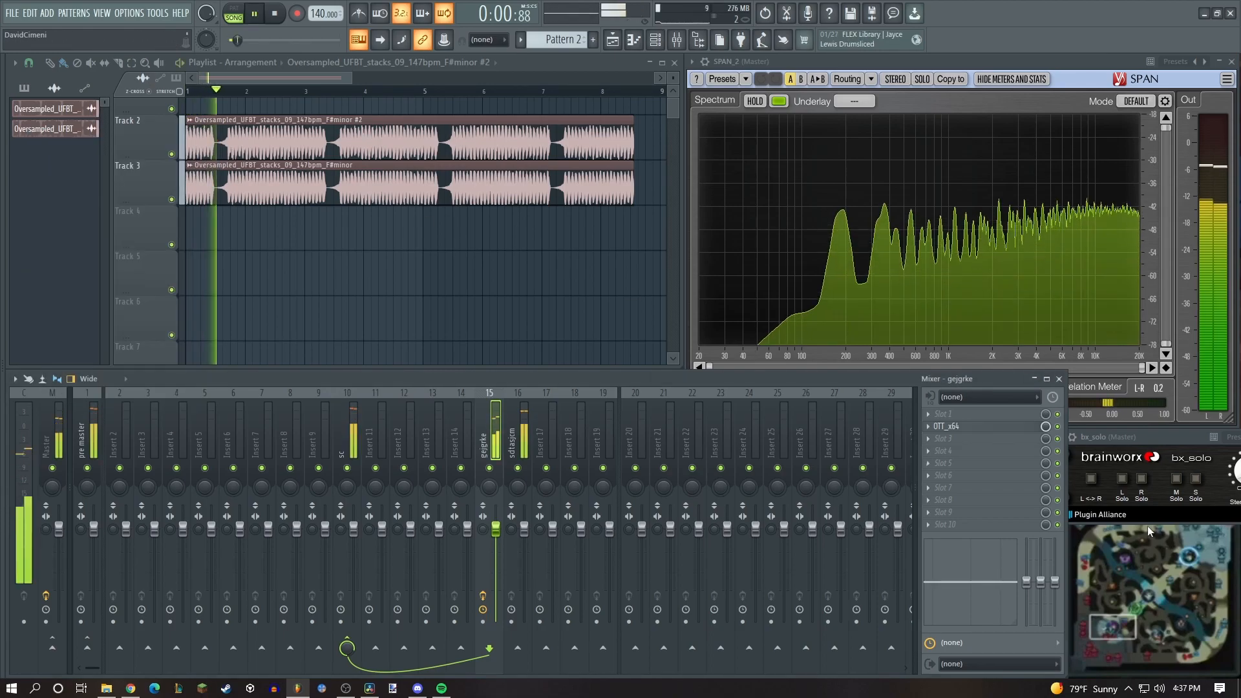
# Load MCharmVerb in the third effect slot of the gejgrke track with dry/wet at about 47%.
pyautogui.click(943, 438)
pyautogui.click(345, 366)
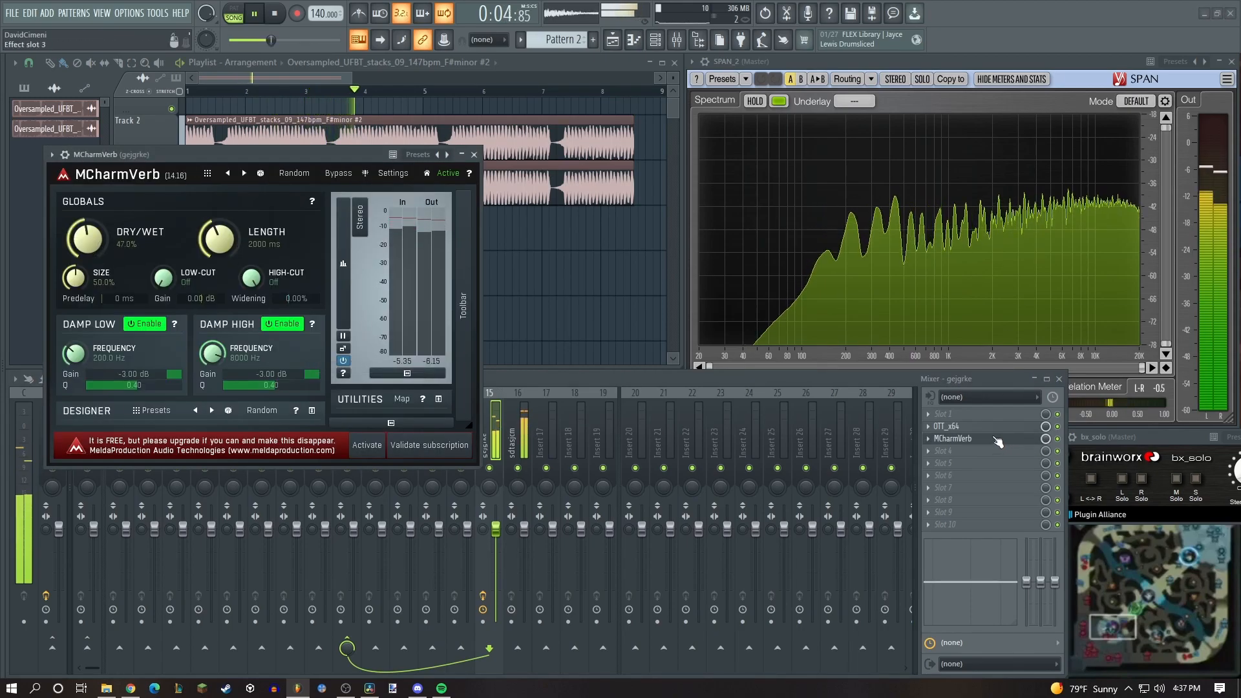
pyautogui.click(999, 439)
# Raise the gejgrke track's volume above its default level and listen to it soloed.
pyautogui.scroll(-3, 313, 222)
pyautogui.scroll(3, 315, 225)
pyautogui.moveTo(495, 529); pyautogui.dragTo(496, 506)
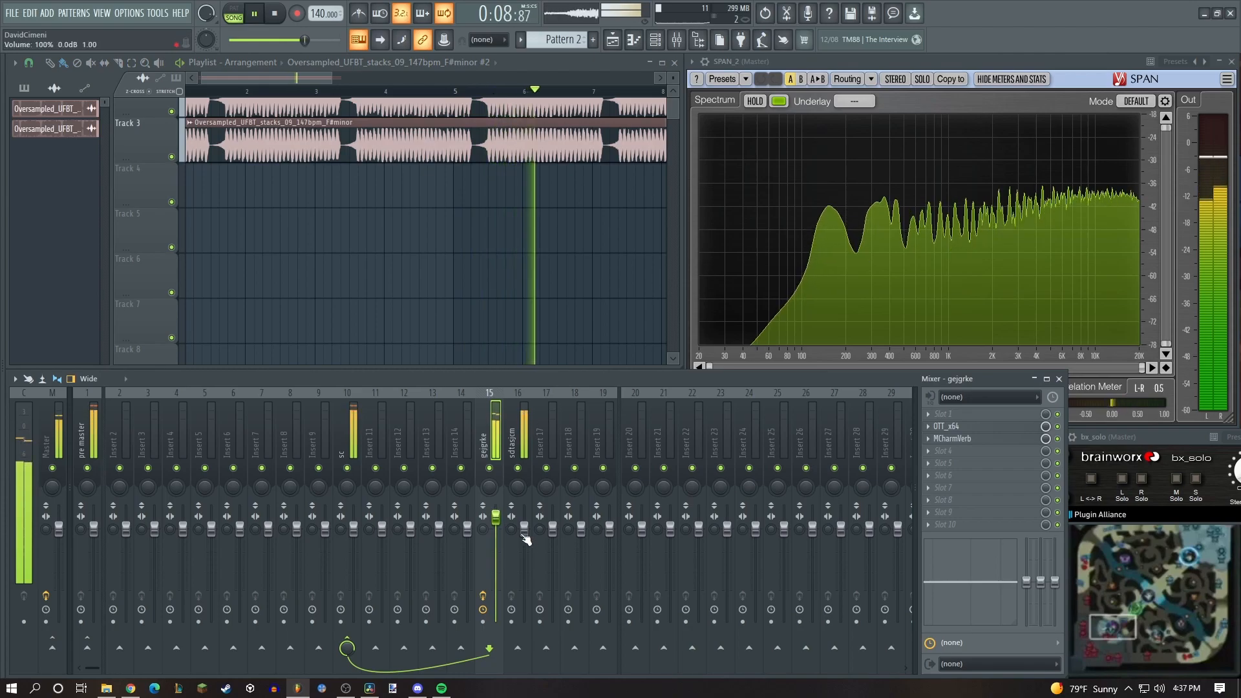
pyautogui.click(521, 479)
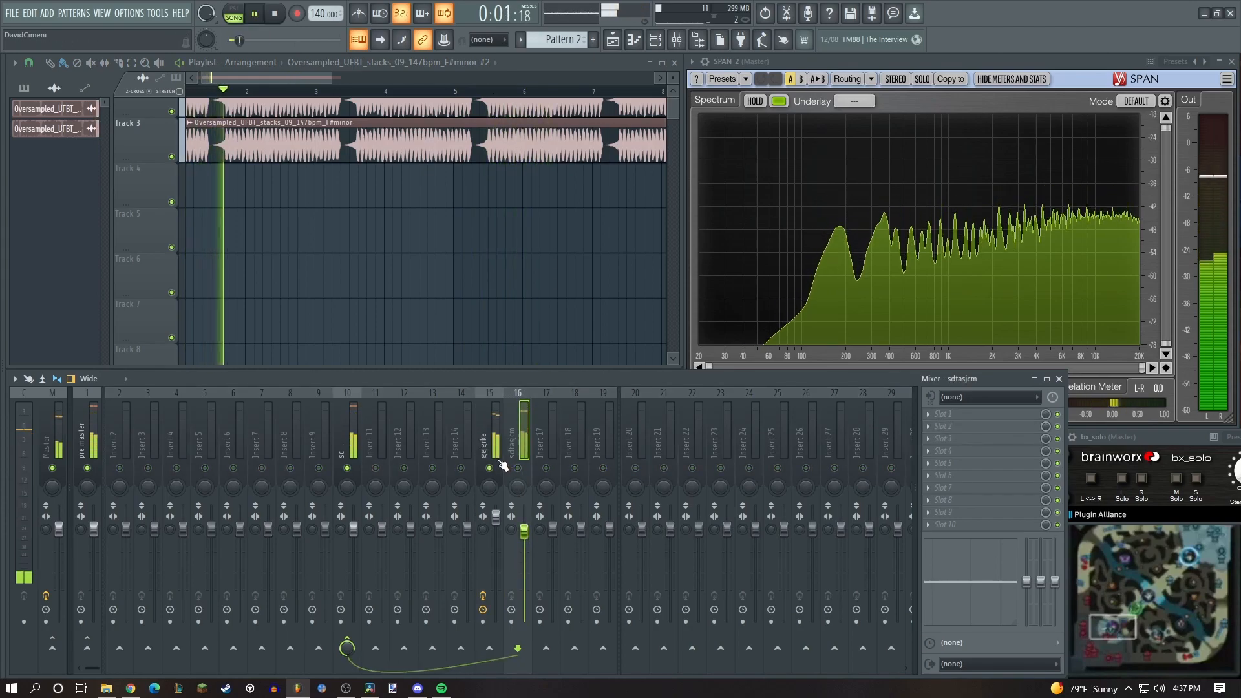
pyautogui.scroll(2, 421, 235)
pyautogui.press('space')
# Set the Track 2 clip's stretch mode to Stretch Pro and its formant shift to +1200 cents during playback.
pyautogui.doubleClick(424, 183)
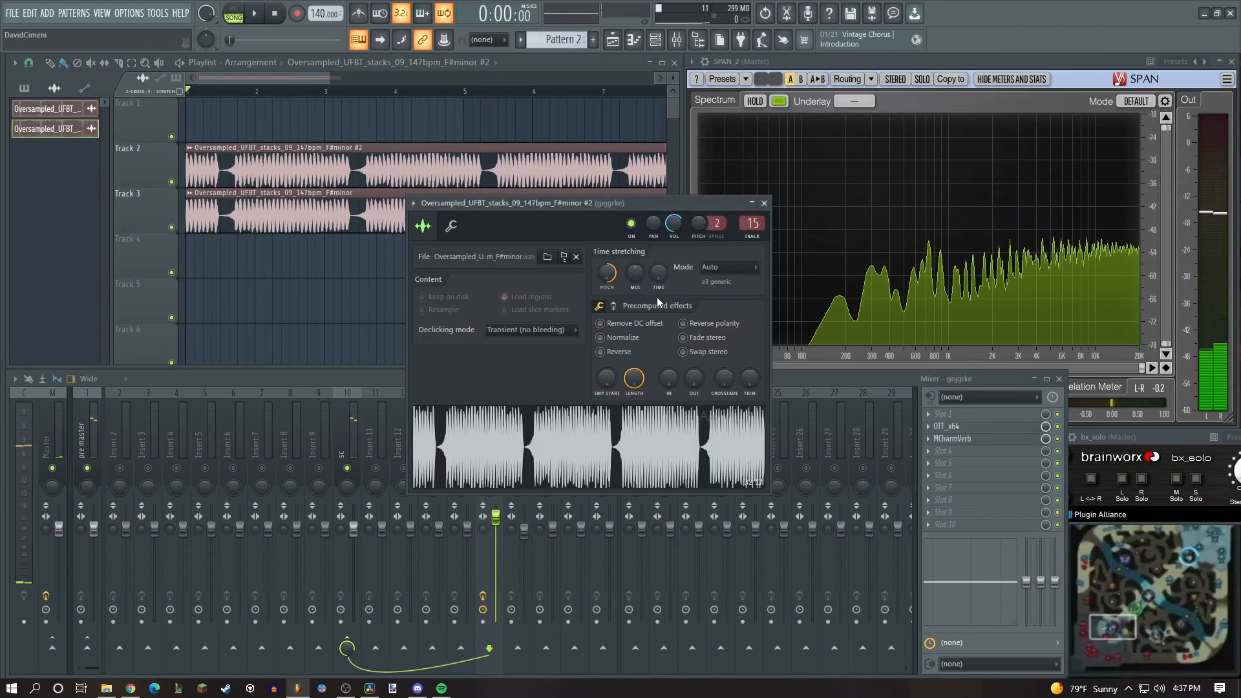
pyautogui.click(726, 272)
pyautogui.click(701, 313)
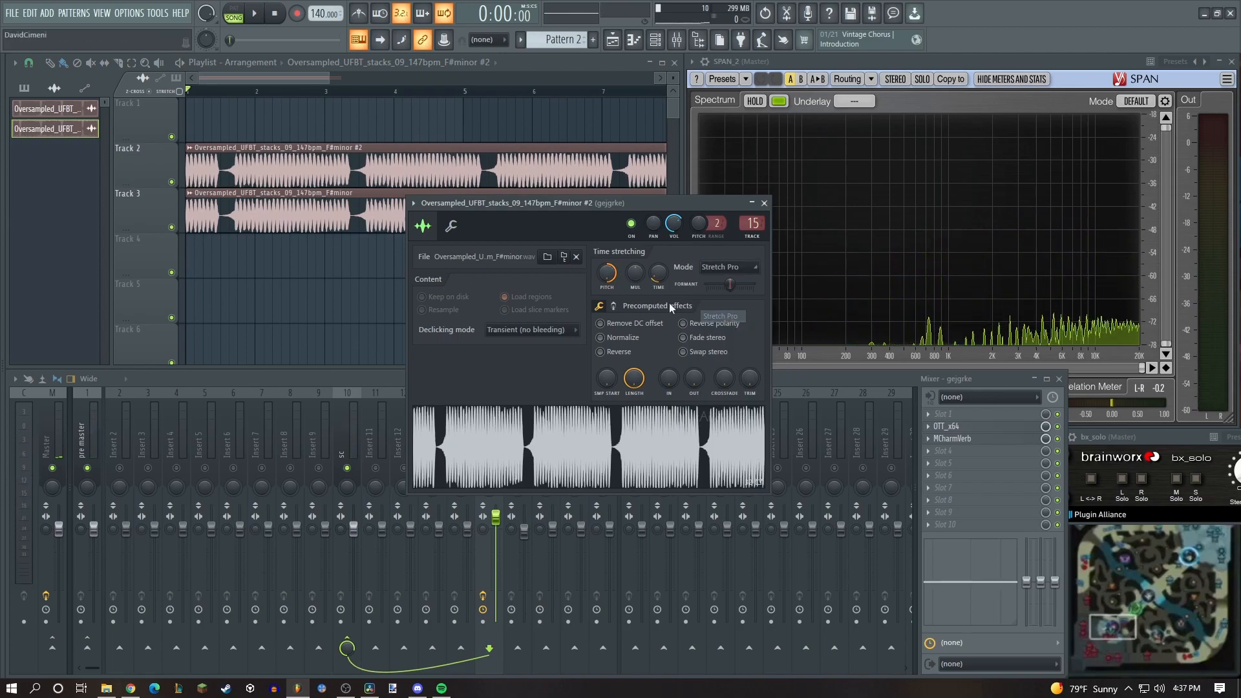
pyautogui.press('space')
pyautogui.moveTo(717, 287); pyautogui.dragTo(757, 285)
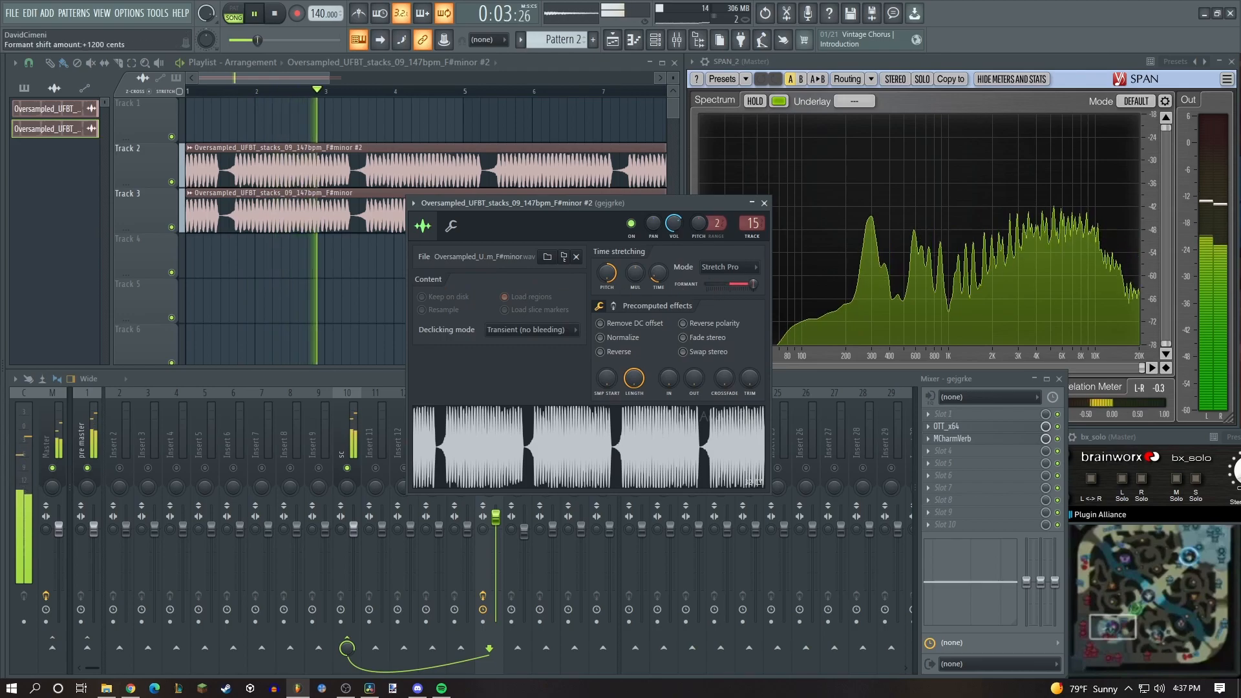
# Review the stretch mode options, then play the gejgrke layer together with the re-enabled sdtasjcm track.
pyautogui.press('space')
pyautogui.click(737, 269)
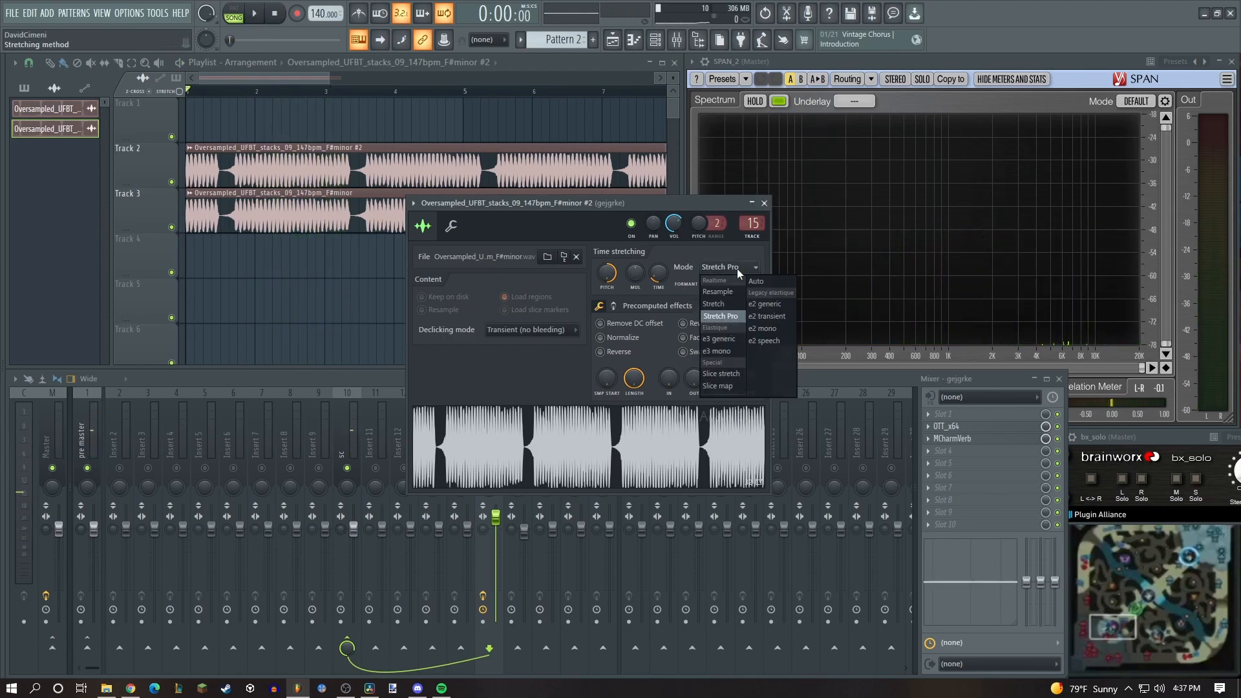
pyautogui.click(731, 265)
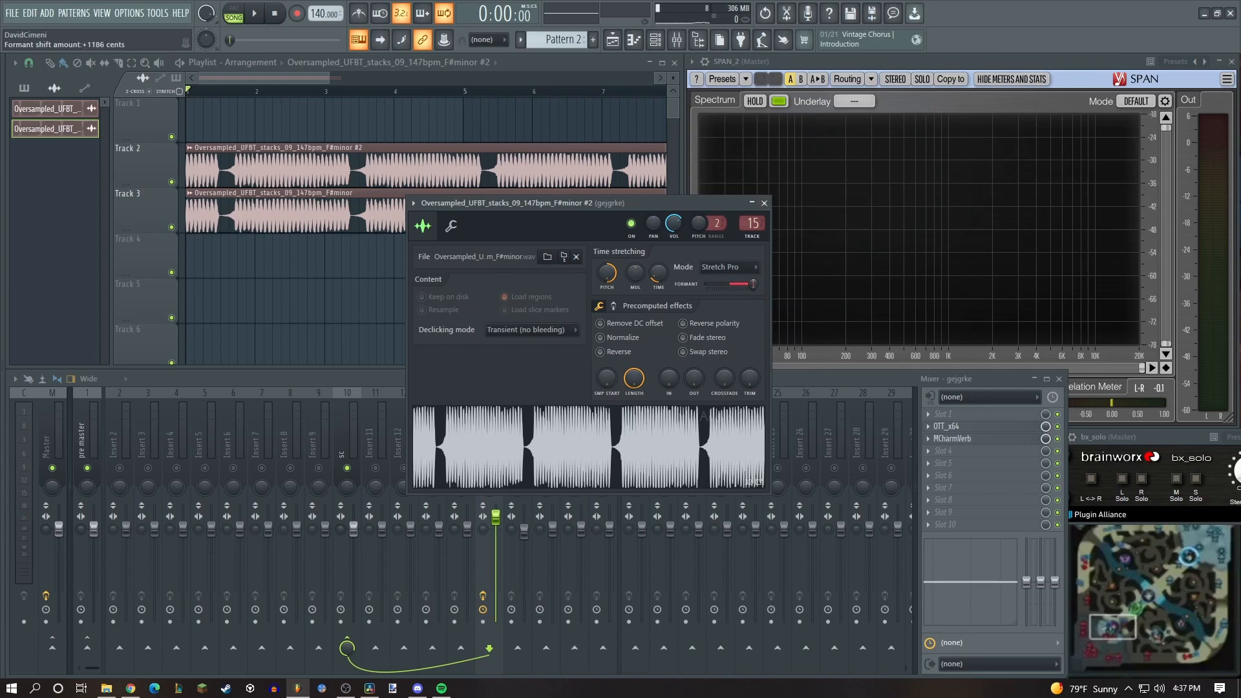
pyautogui.click(764, 203)
pyautogui.press('space')
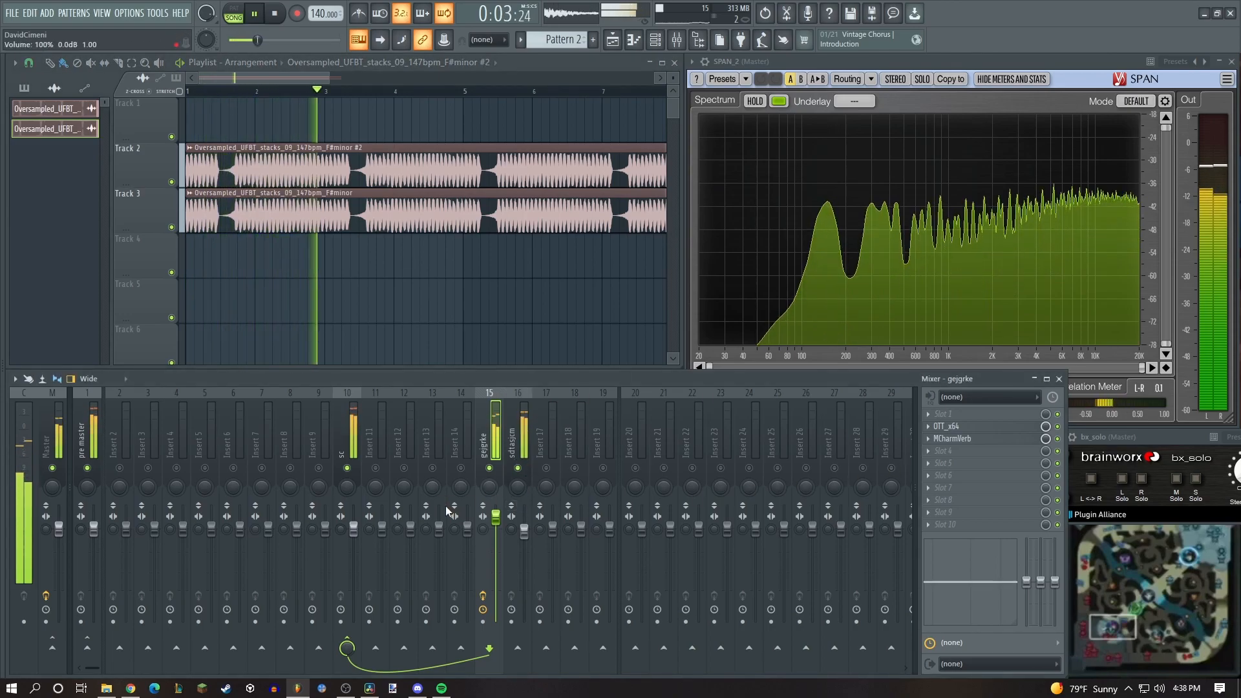
# Raise the gejgrke track's volume to about 120% and listen to both layers together.
pyautogui.moveTo(496, 523); pyautogui.dragTo(501, 515)
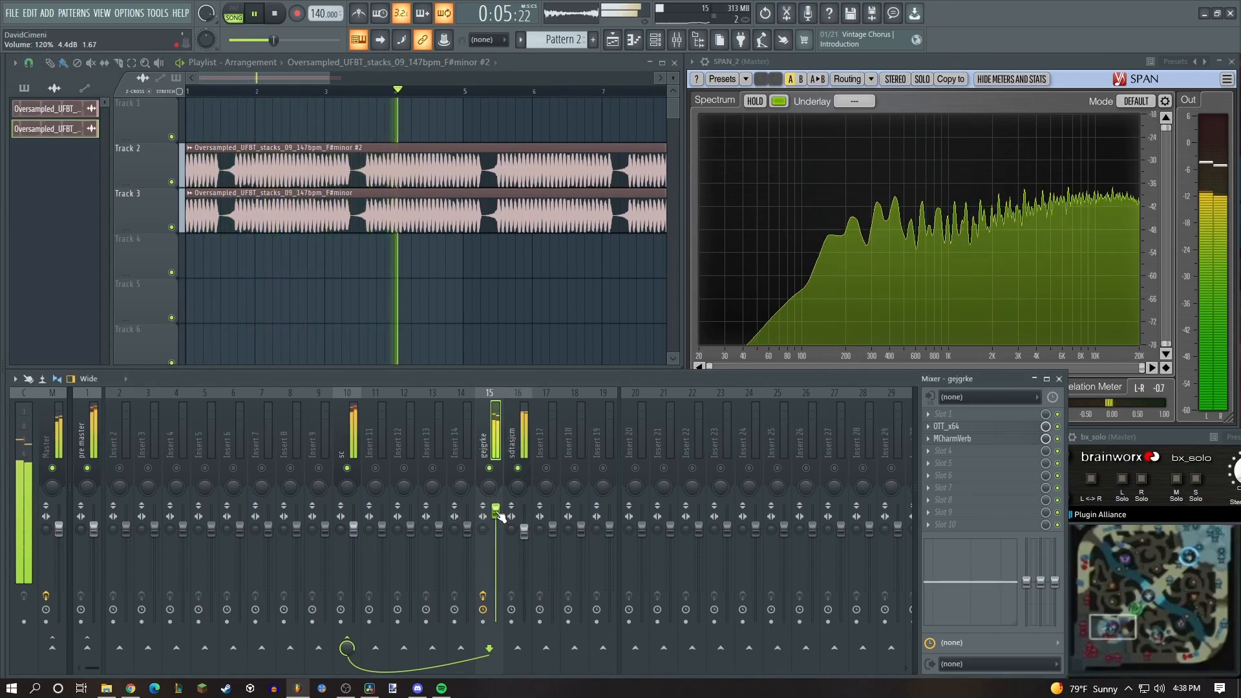
pyautogui.press('space')
pyautogui.scroll(-3, 417, 288)
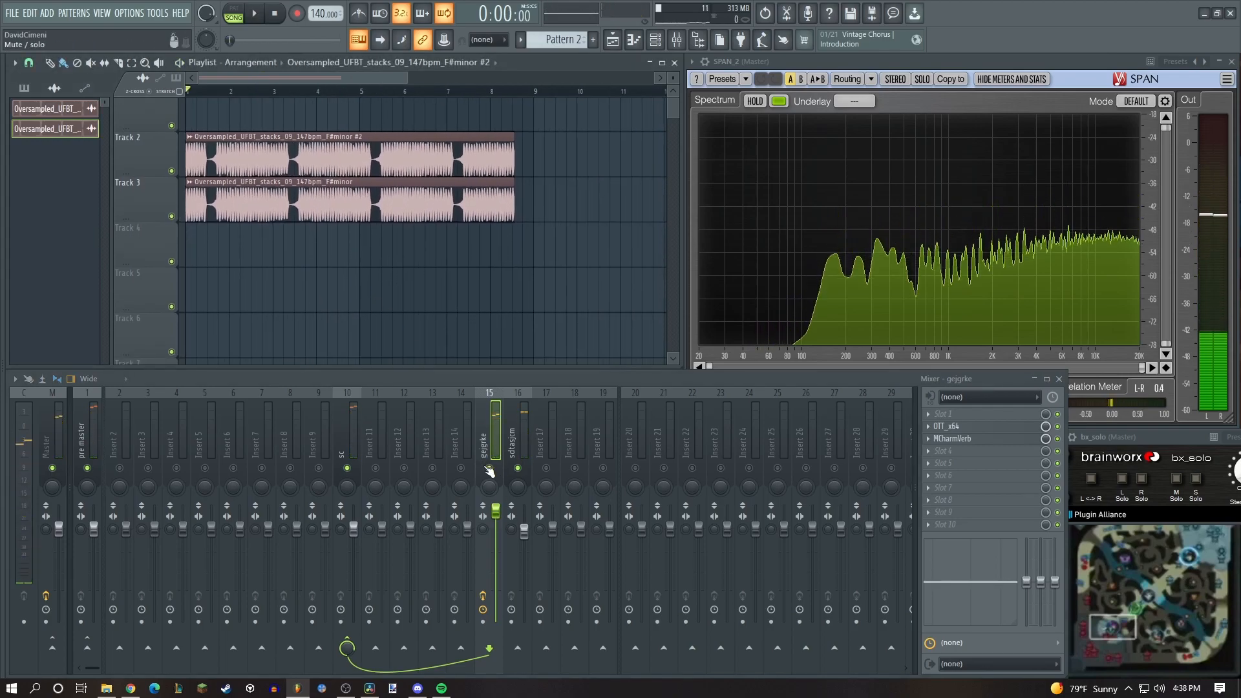
pyautogui.press('space')
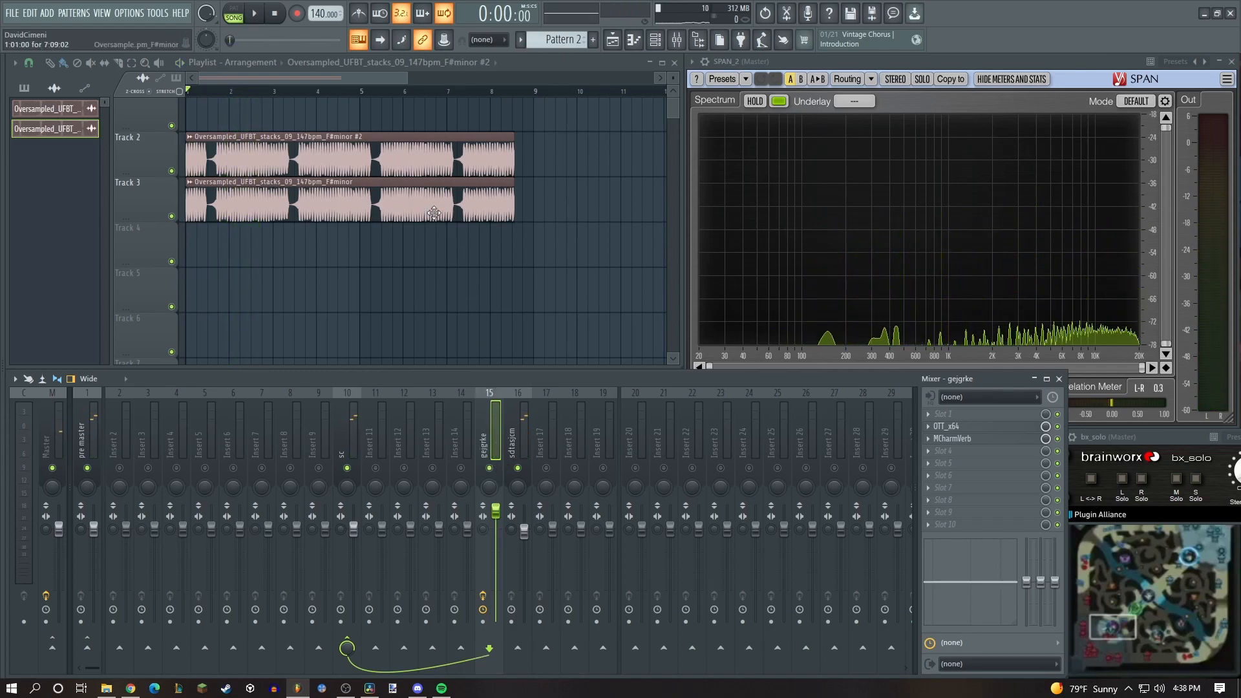
pyautogui.press('space')
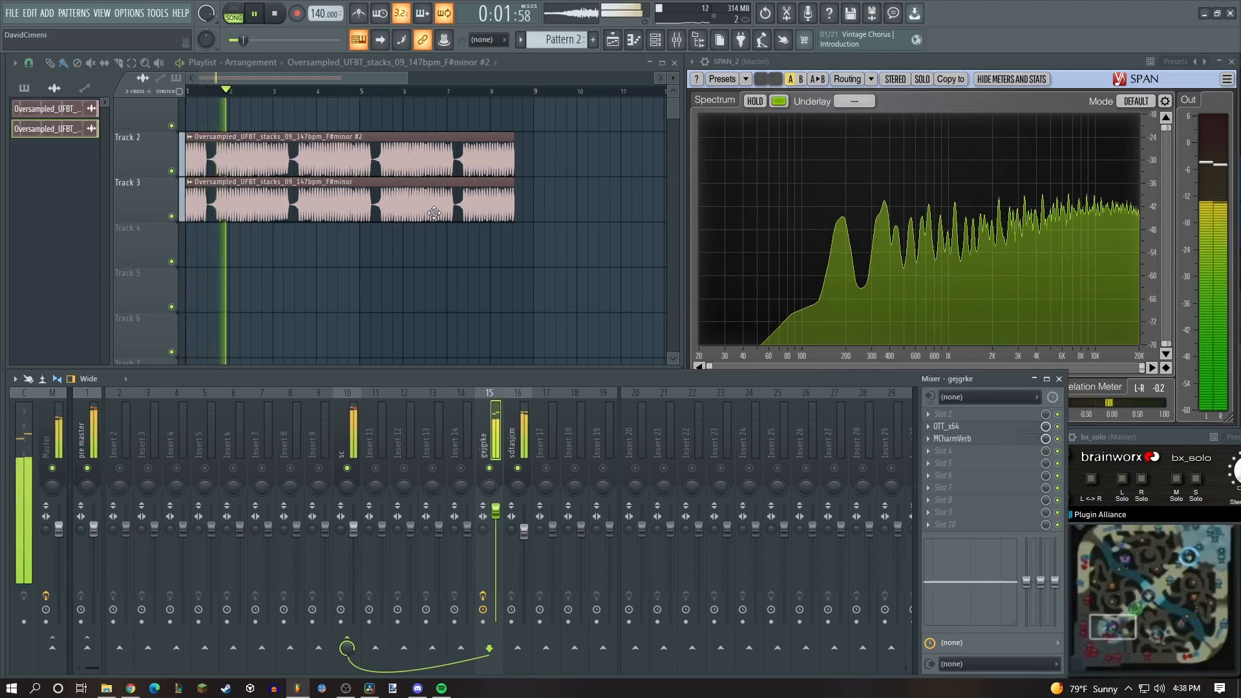
pyautogui.press('space')
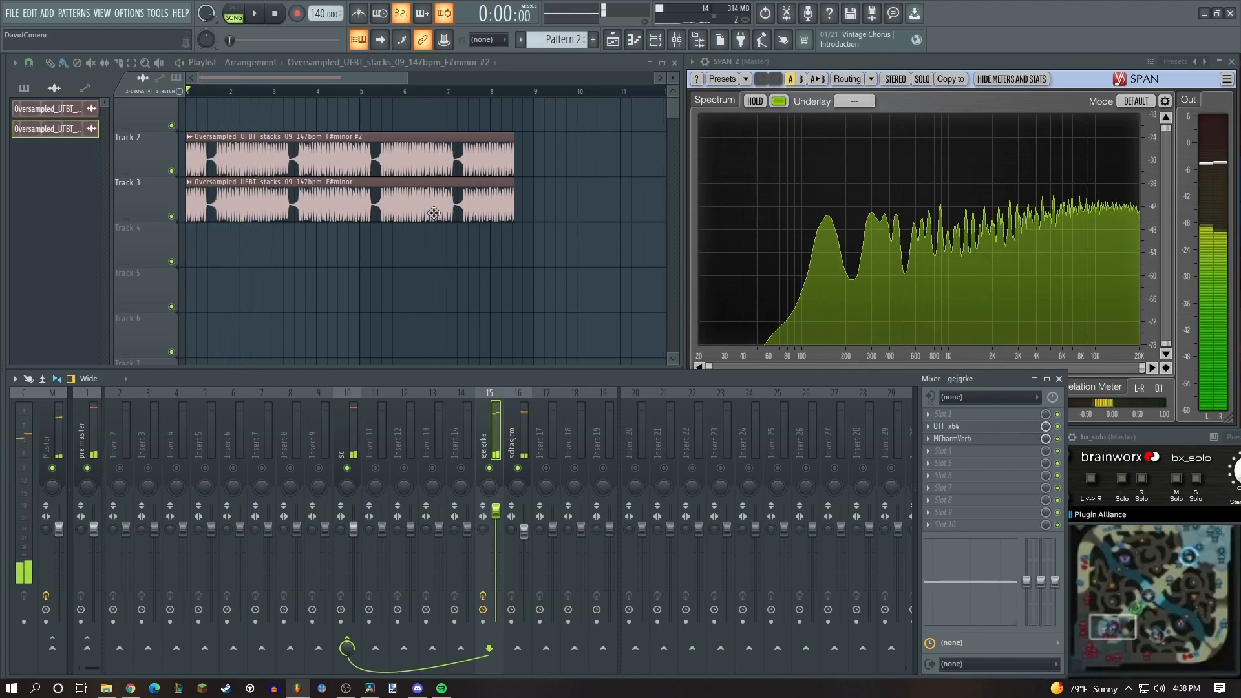
# Stretch the Track 2 clip far past bar 32, to several times its length, and listen to it against the Track 3 clip.
pyautogui.scroll(3, 354, 285)
pyautogui.scroll(-4, 362, 278)
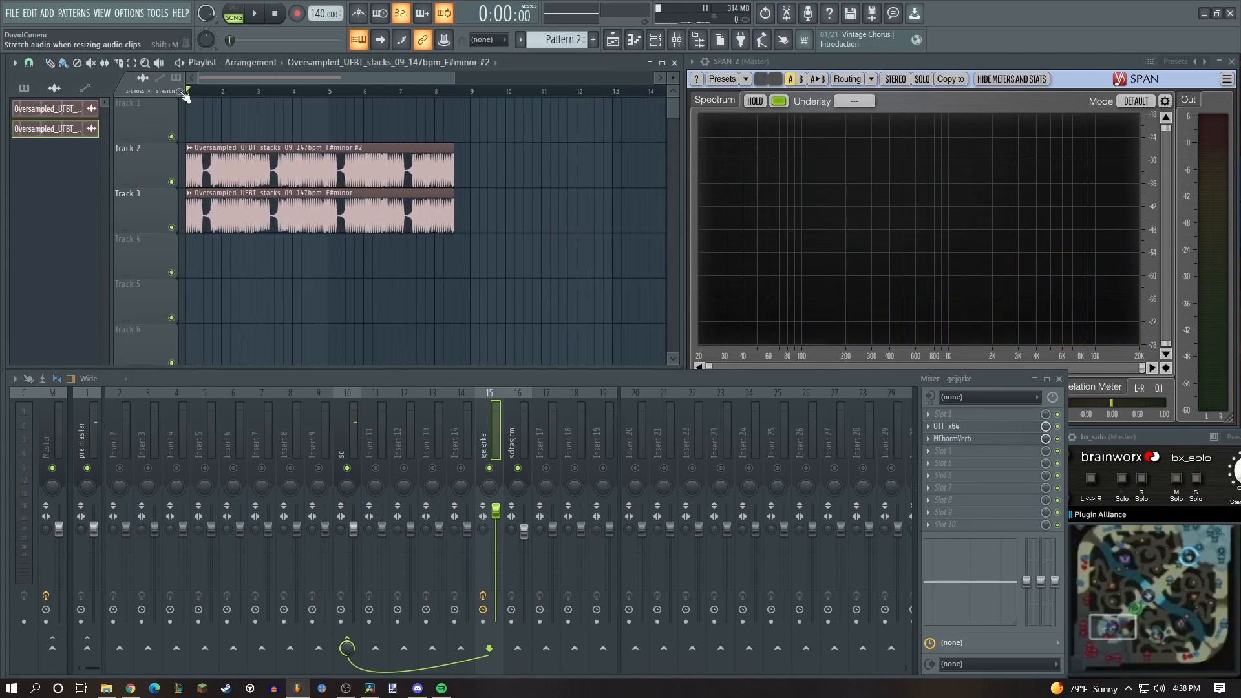
pyautogui.moveTo(453, 170); pyautogui.dragTo(1215, 174)
pyautogui.scroll(-4, 529, 196)
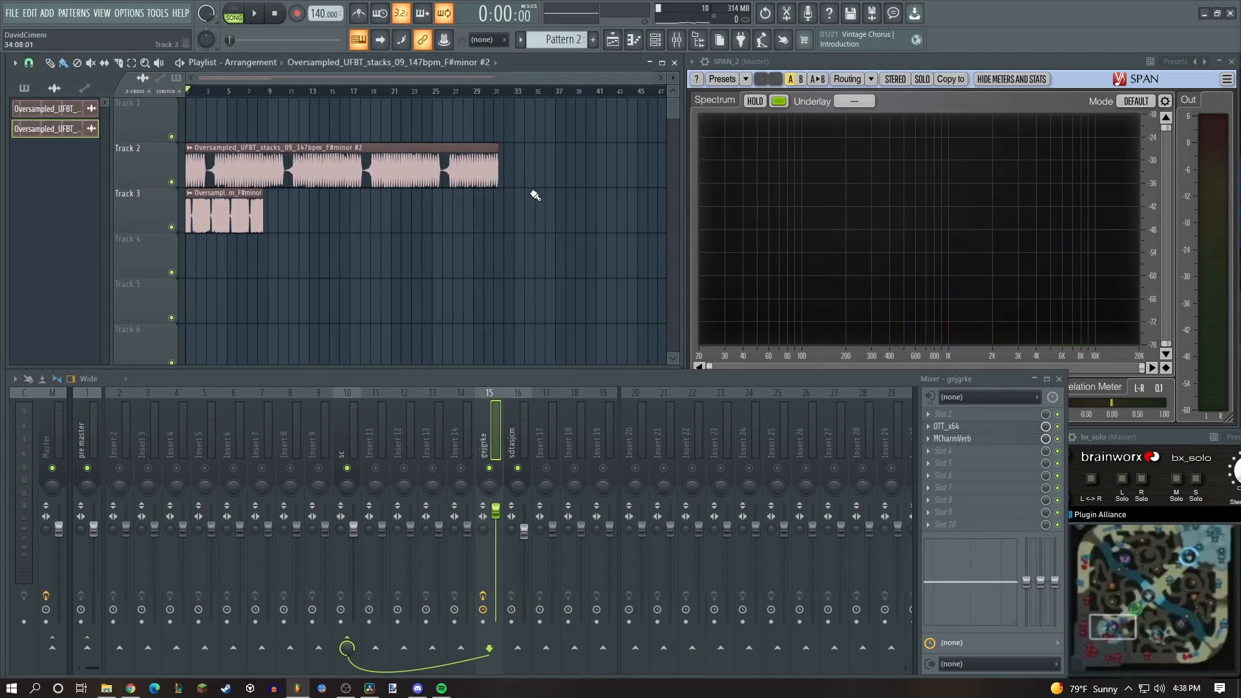
pyautogui.moveTo(495, 168); pyautogui.dragTo(1209, 172)
pyautogui.press('space')
pyautogui.scroll(3, 246, 243)
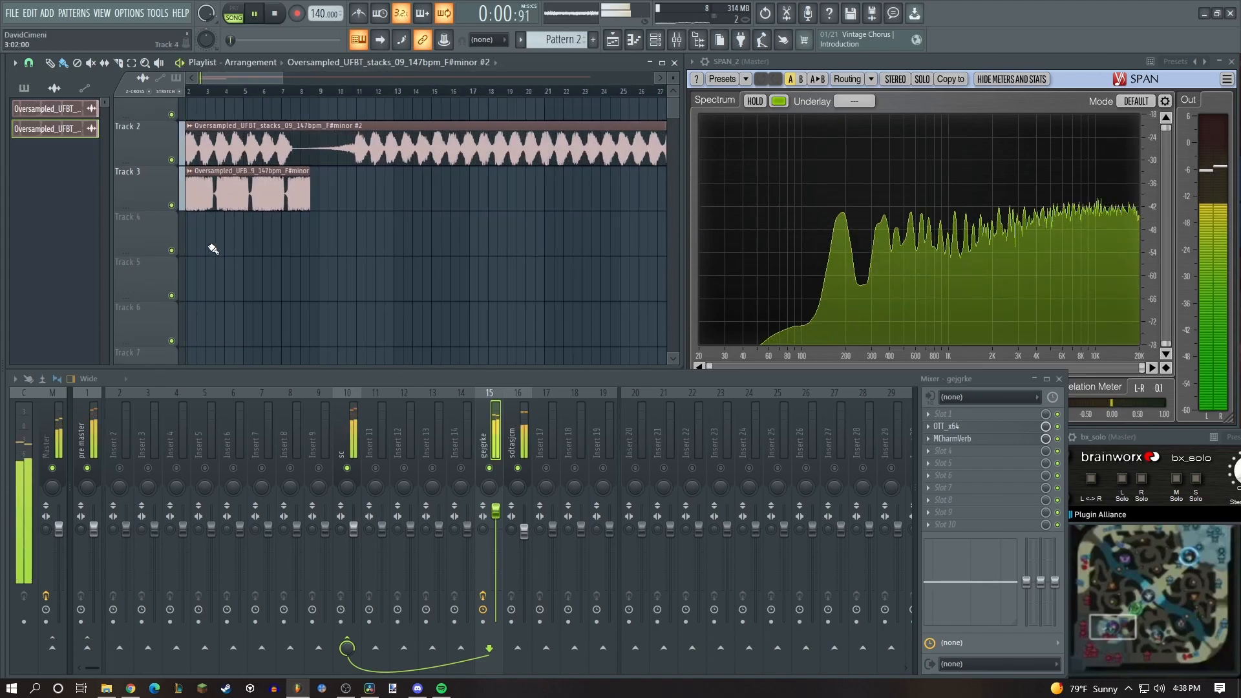
pyautogui.scroll(3, 199, 255)
pyautogui.scroll(-2, 310, 233)
pyautogui.scroll(2, 250, 253)
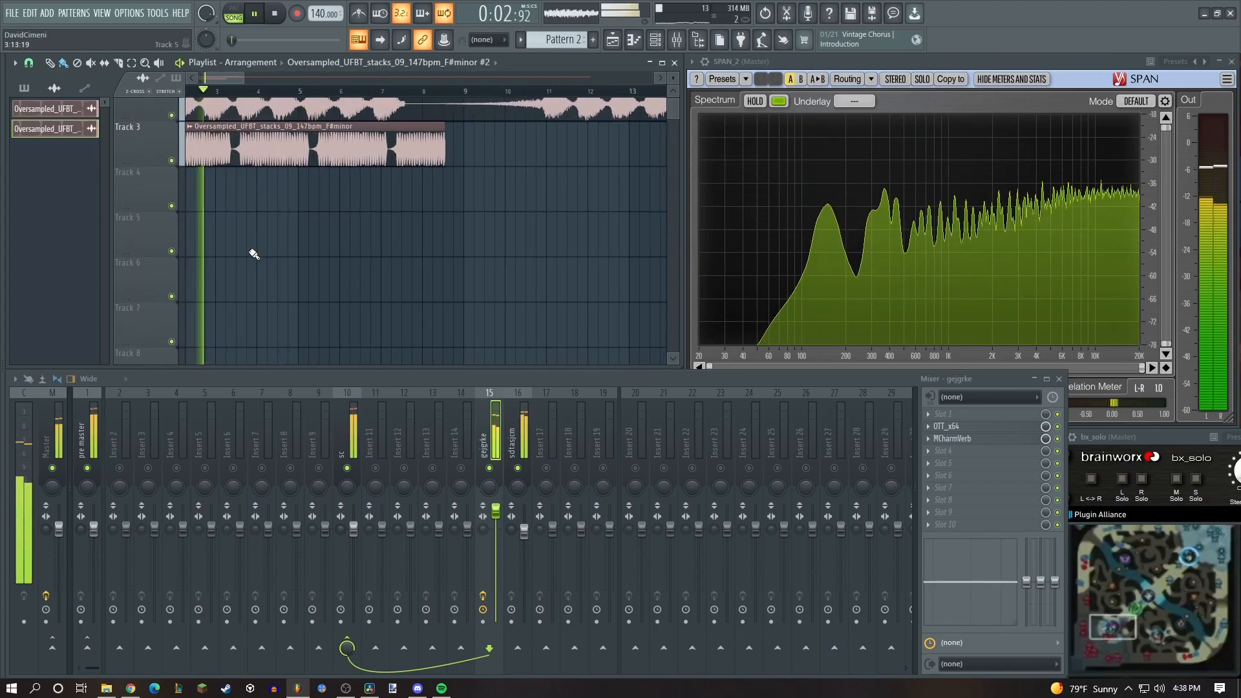
pyautogui.scroll(-1, 343, 265)
pyautogui.scroll(4, 264, 268)
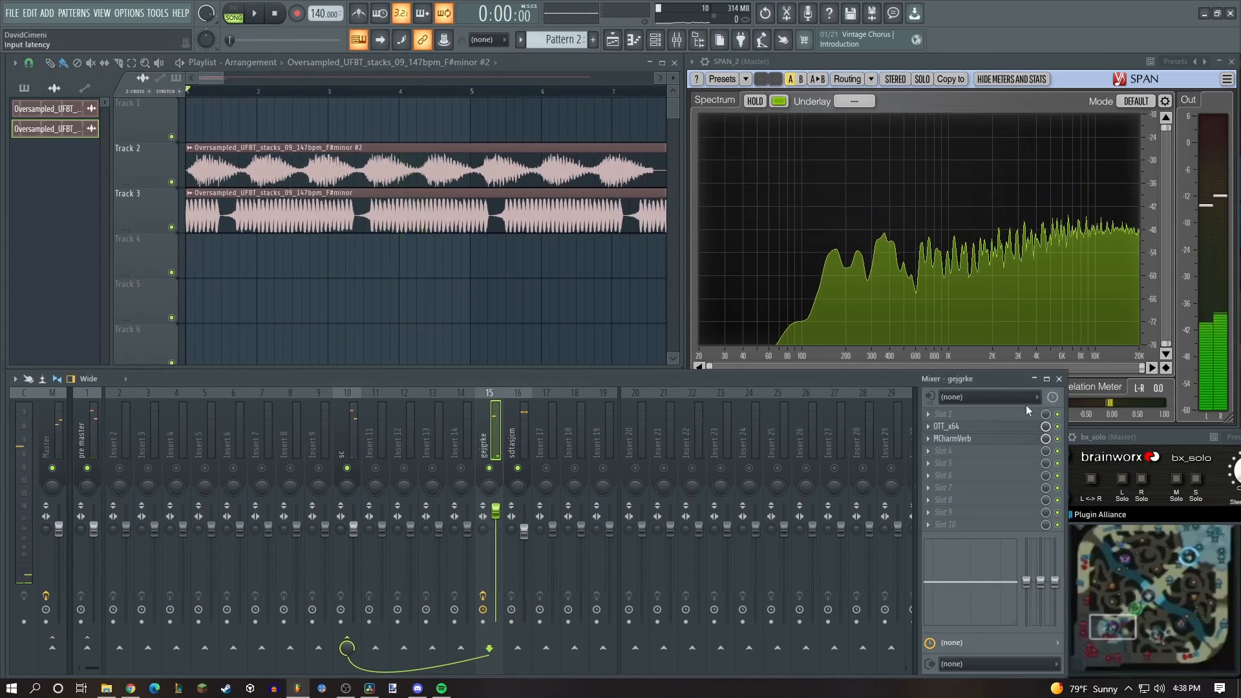
# Load Little AlterBoy in gejgrke's first effect slot with pitch 12, formant 12 and drive 9.3, and lower its mix during playback.
pyautogui.click(949, 418)
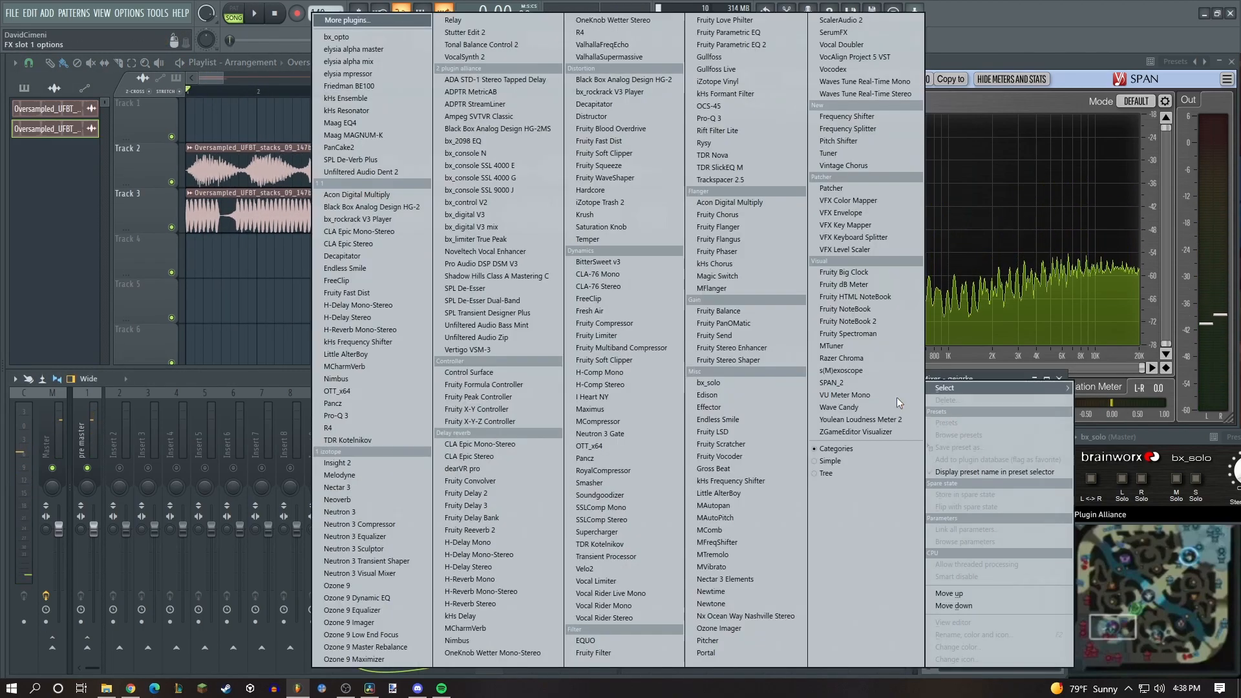
pyautogui.click(375, 356)
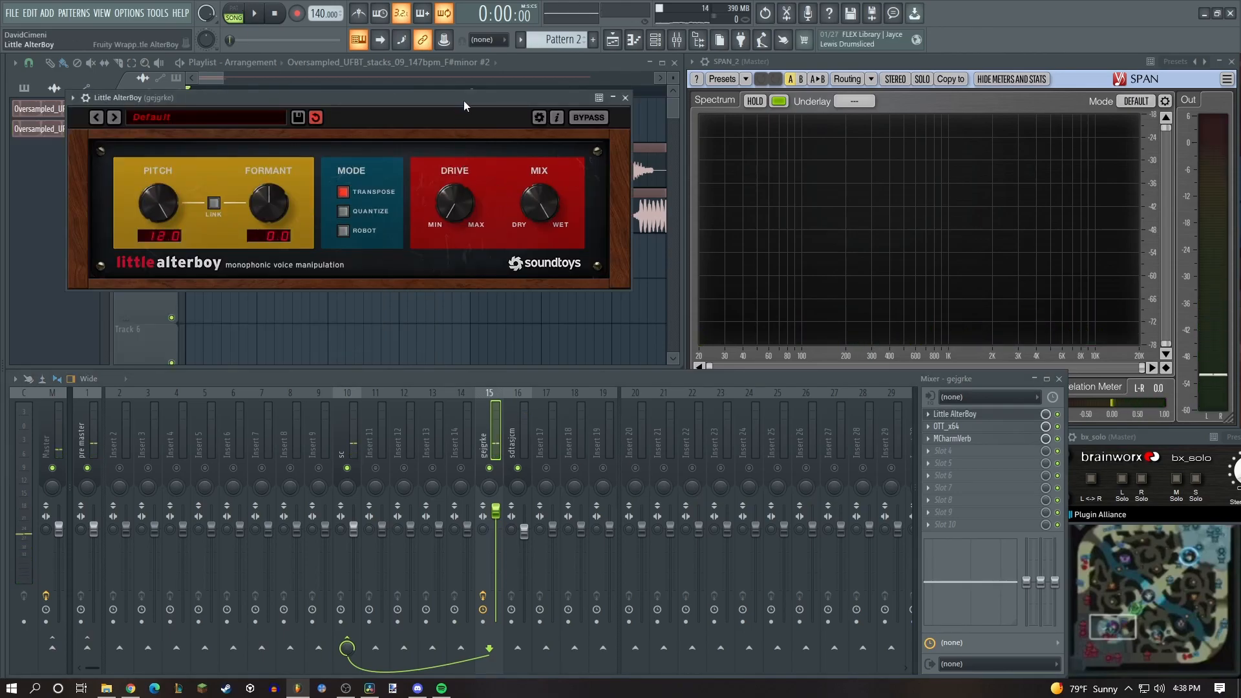
pyautogui.press('space')
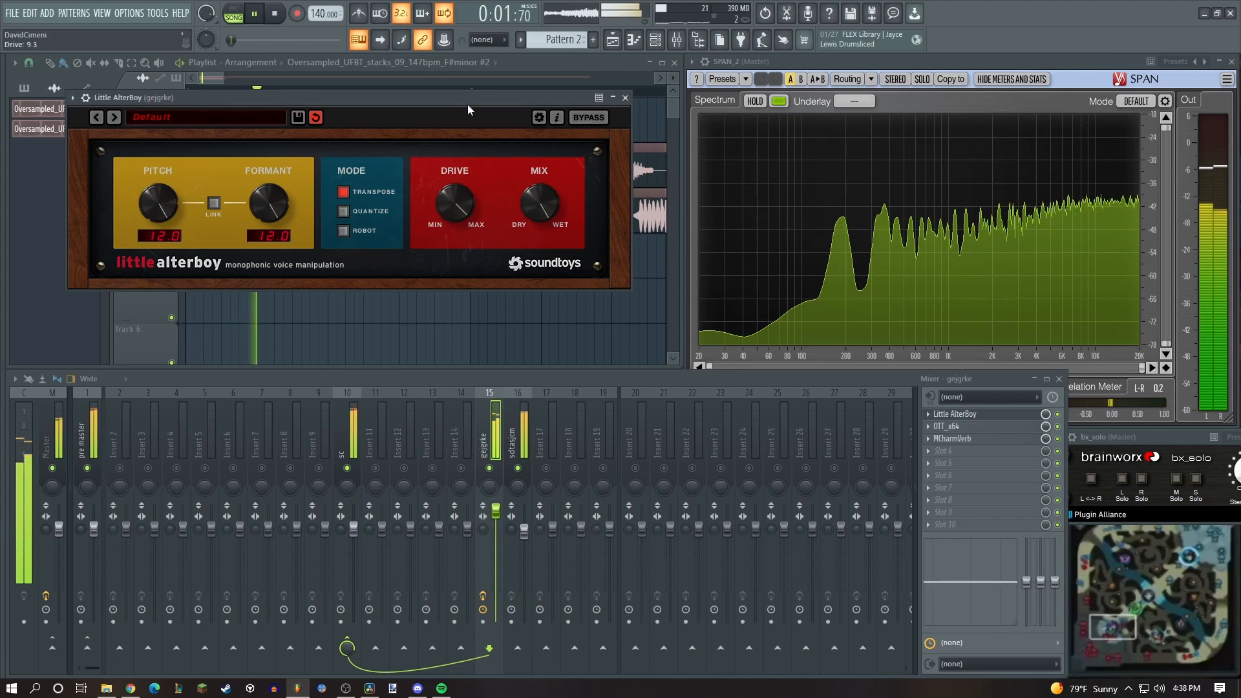
pyautogui.moveTo(467, 114); pyautogui.dragTo(470, 103)
pyautogui.moveTo(534, 198); pyautogui.dragTo(528, 240)
pyautogui.click(626, 98)
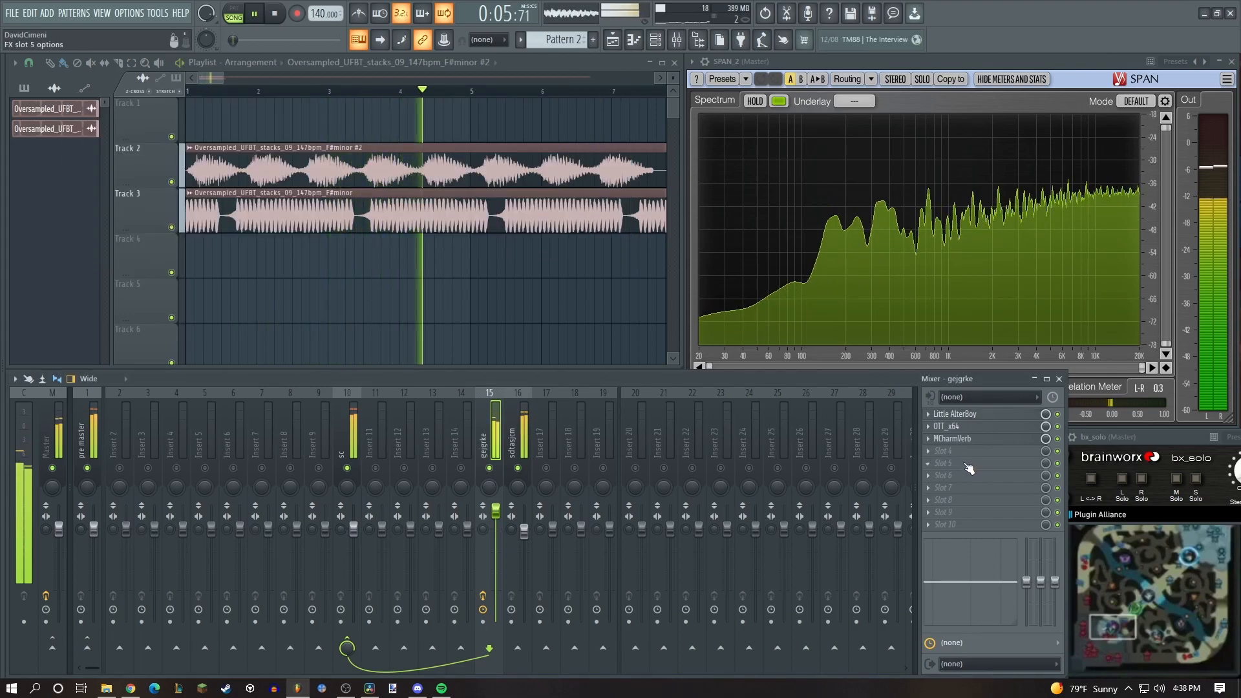
# Record the stretched layer alone into Edison on the Master track, and delete the Track 2 clip.
pyautogui.press('space')
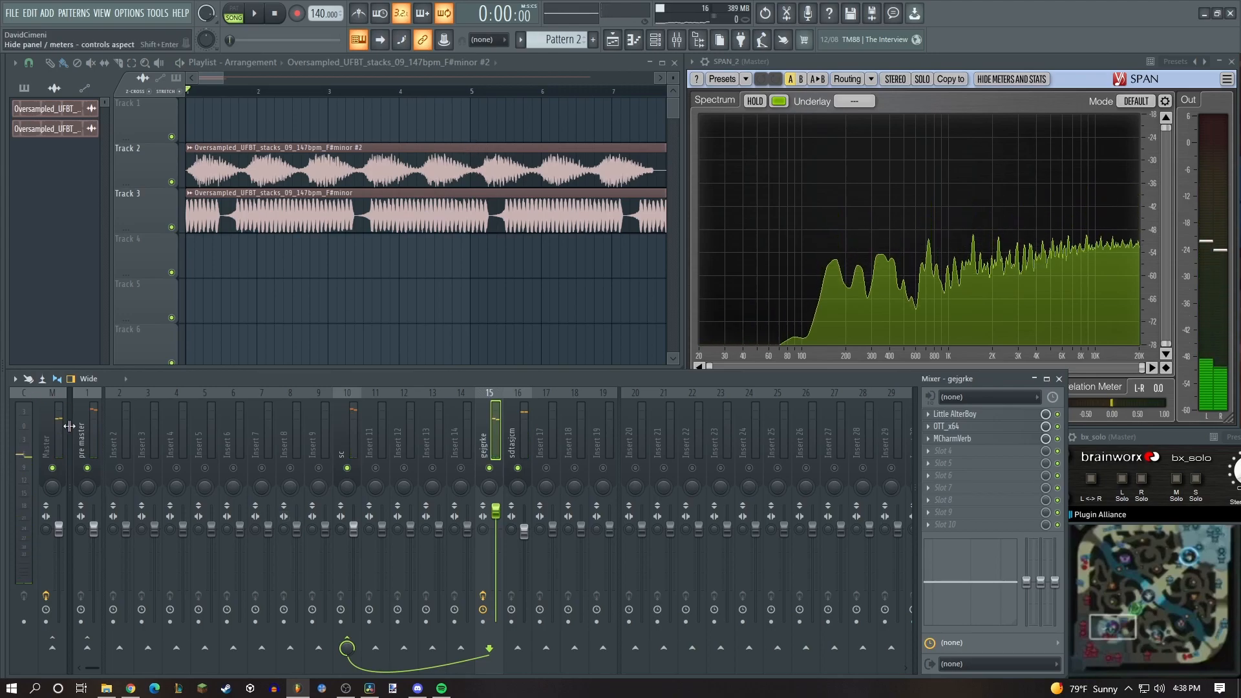
pyautogui.click(47, 446)
pyautogui.click(972, 414)
pyautogui.moveTo(332, 172); pyautogui.dragTo(926, 204)
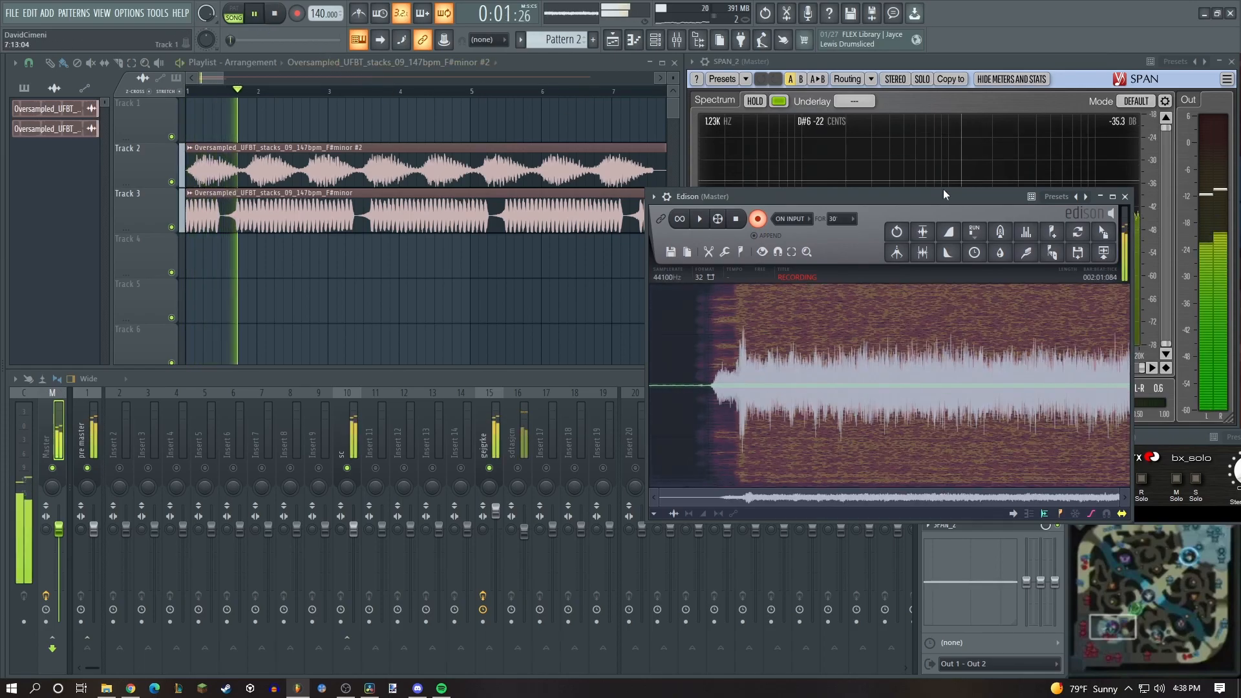
pyautogui.click(275, 15)
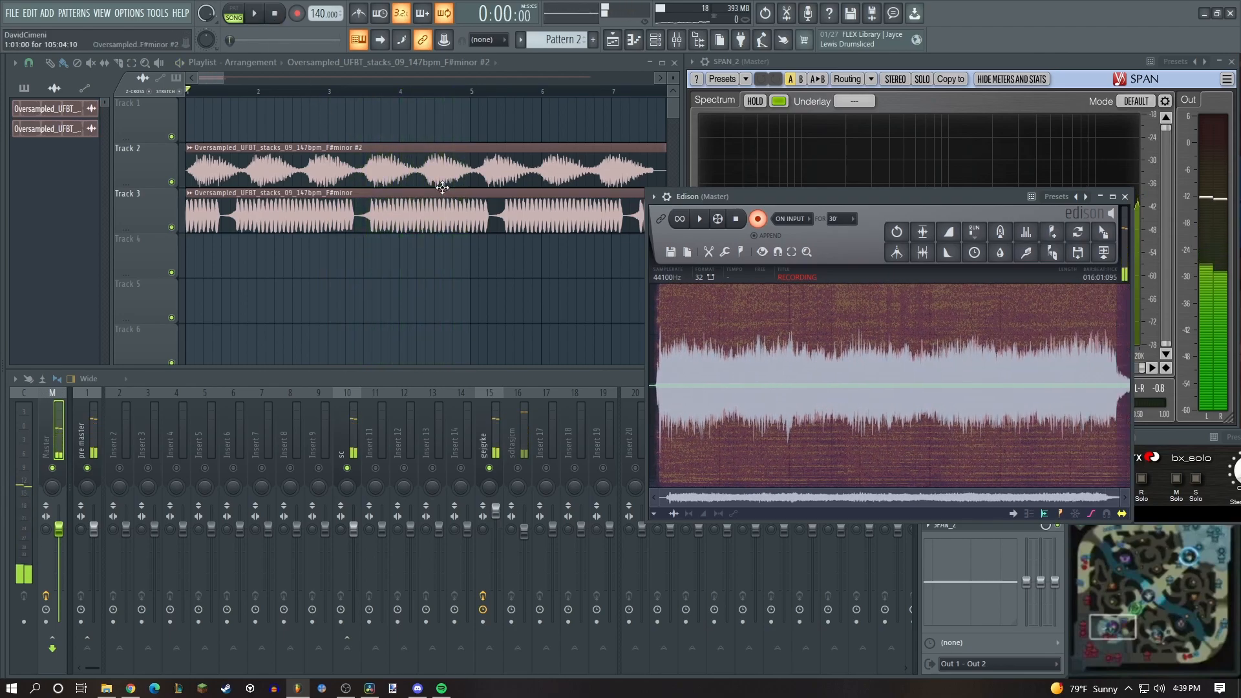
pyautogui.rightClick(452, 170)
pyautogui.click(757, 219)
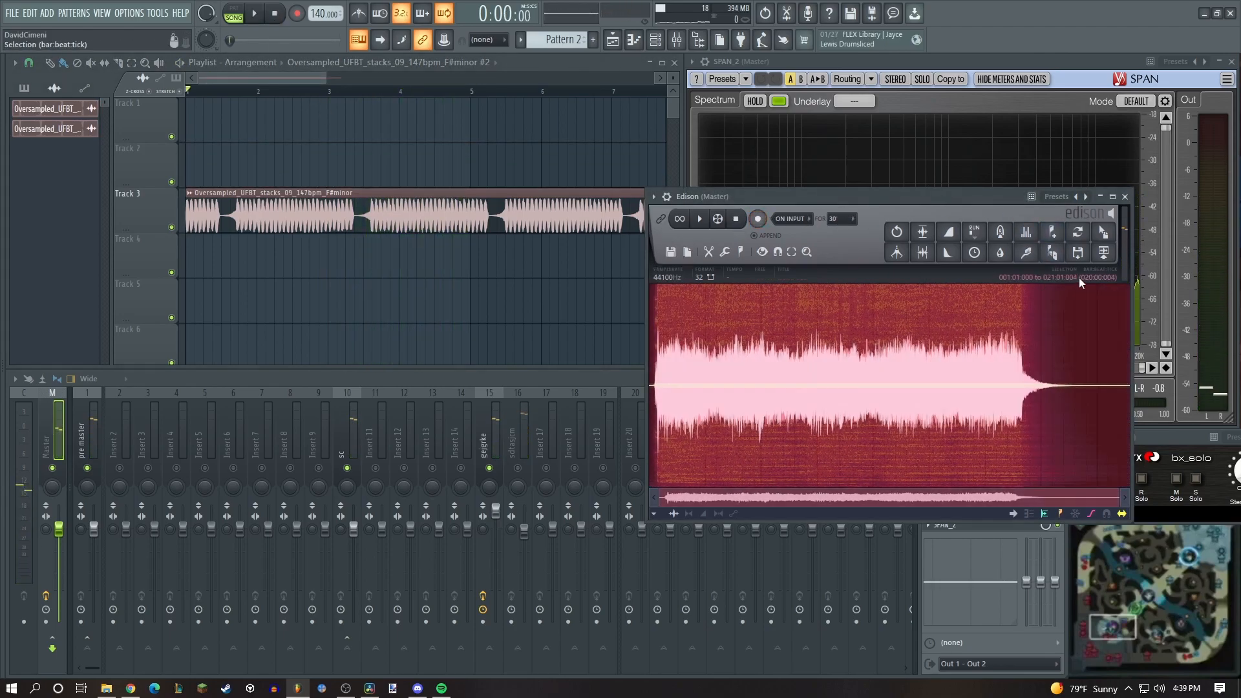
# Trim the fading tail off the Edison recording, blur the remaining audio with the default settings and listen to it.
pyautogui.moveTo(1029, 359); pyautogui.dragTo(1238, 424)
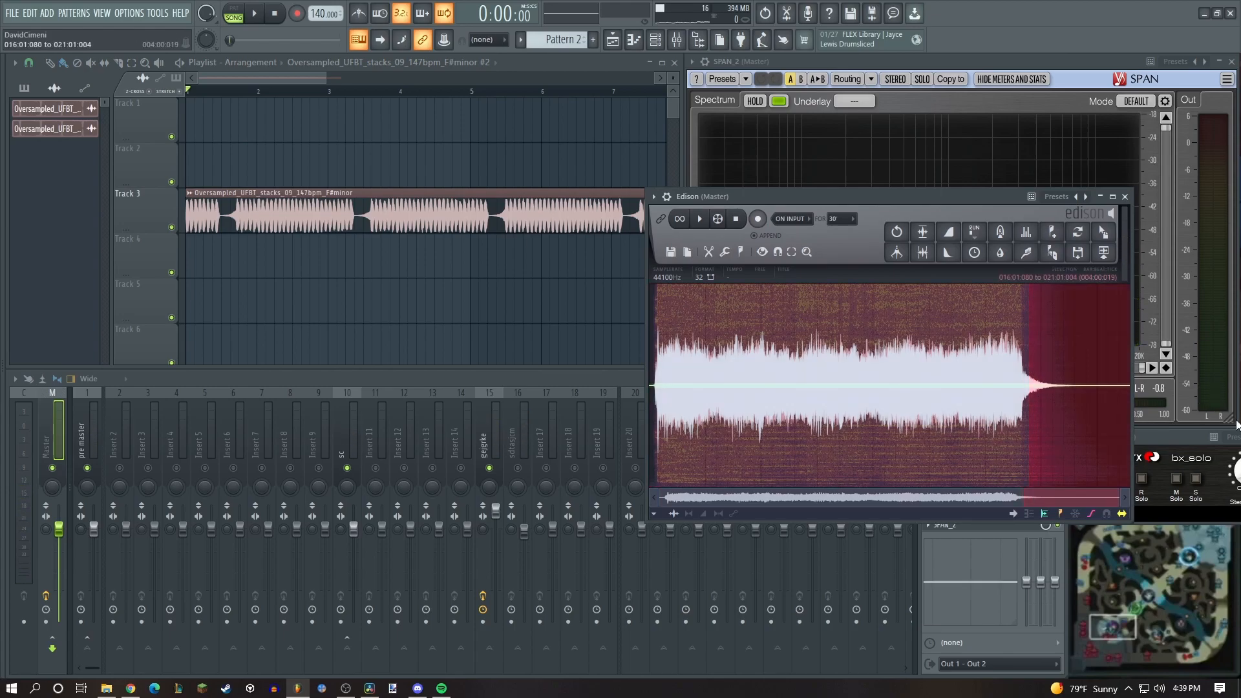
pyautogui.press('Delete')
pyautogui.click(1013, 252)
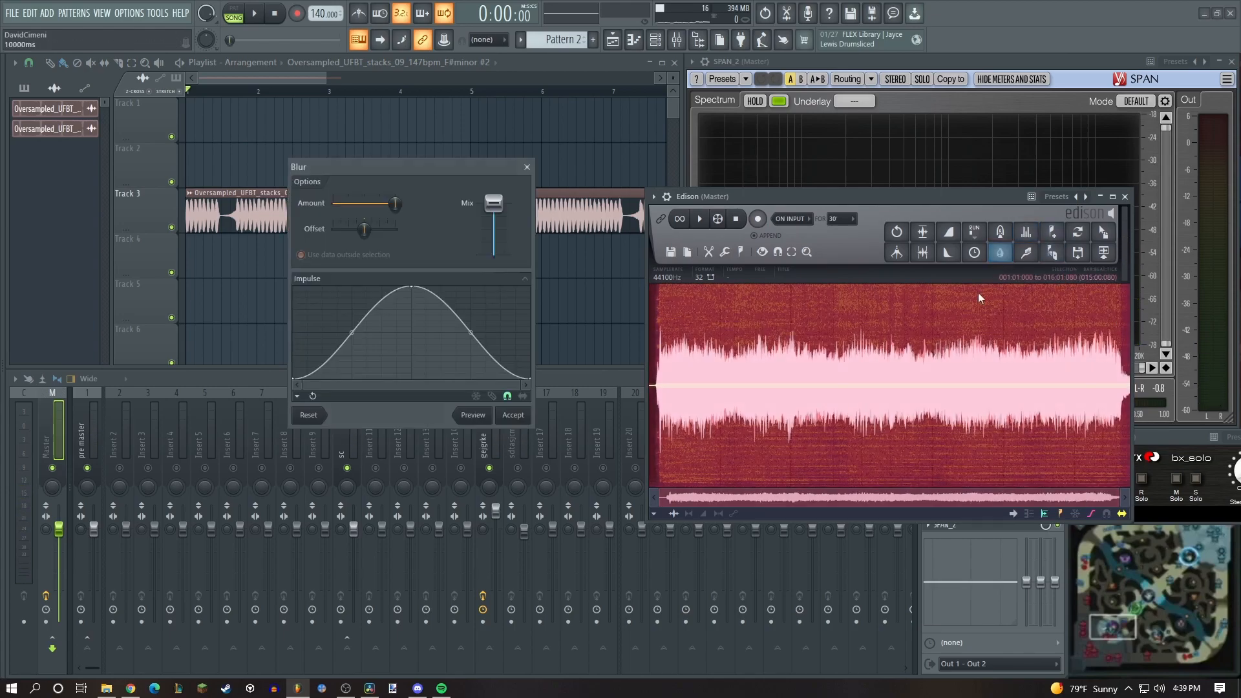
pyautogui.click(513, 415)
pyautogui.press('space')
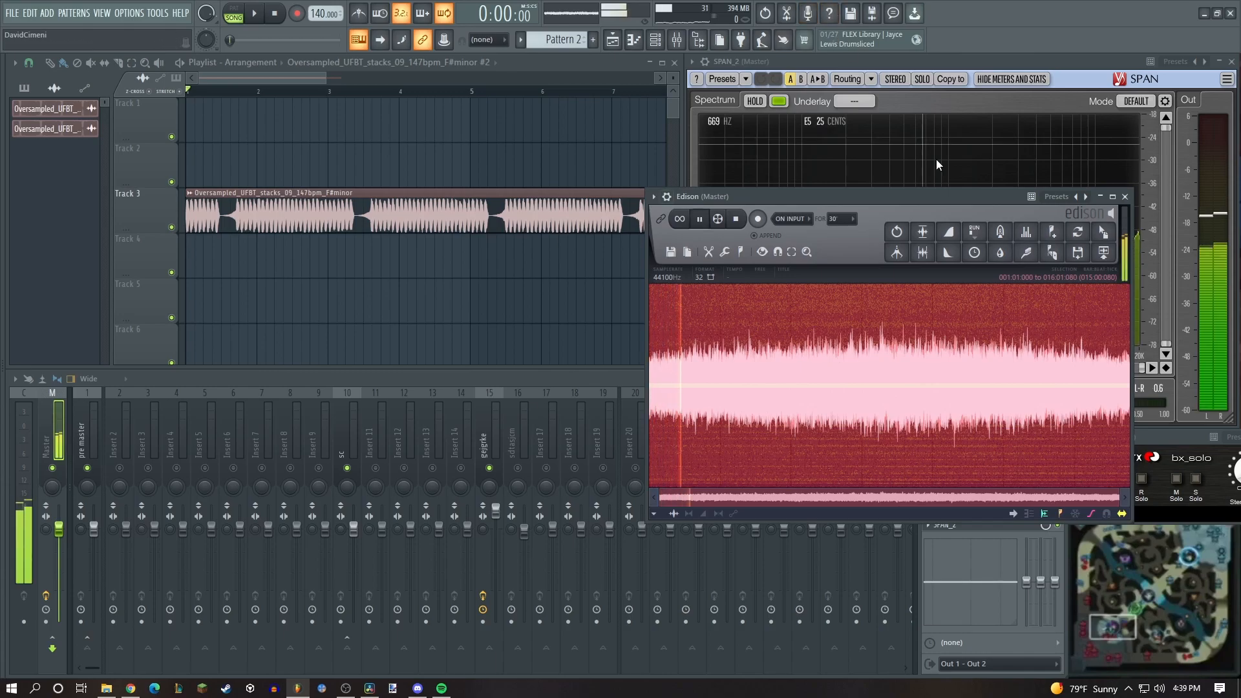
# Place the blurred recording at the start of playlist Track 2 and route it to mixer track Insert 3.
pyautogui.moveTo(1105, 252); pyautogui.dragTo(197, 169)
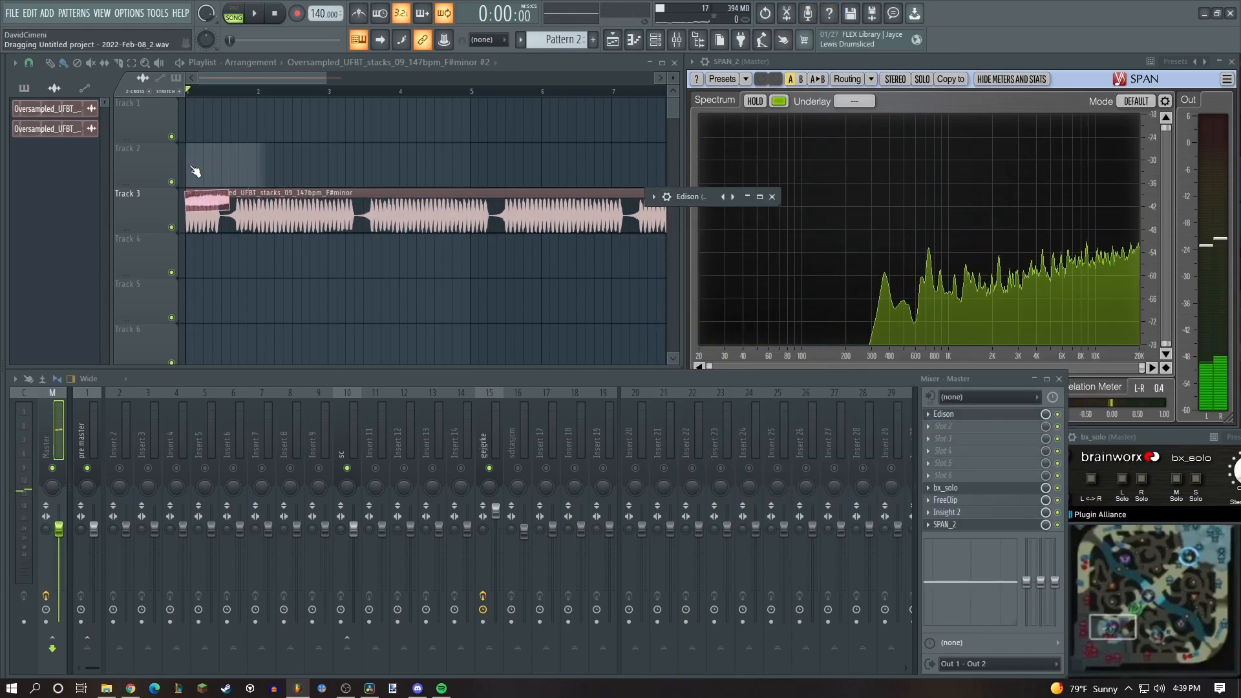
pyautogui.click(1126, 197)
pyautogui.doubleClick(257, 166)
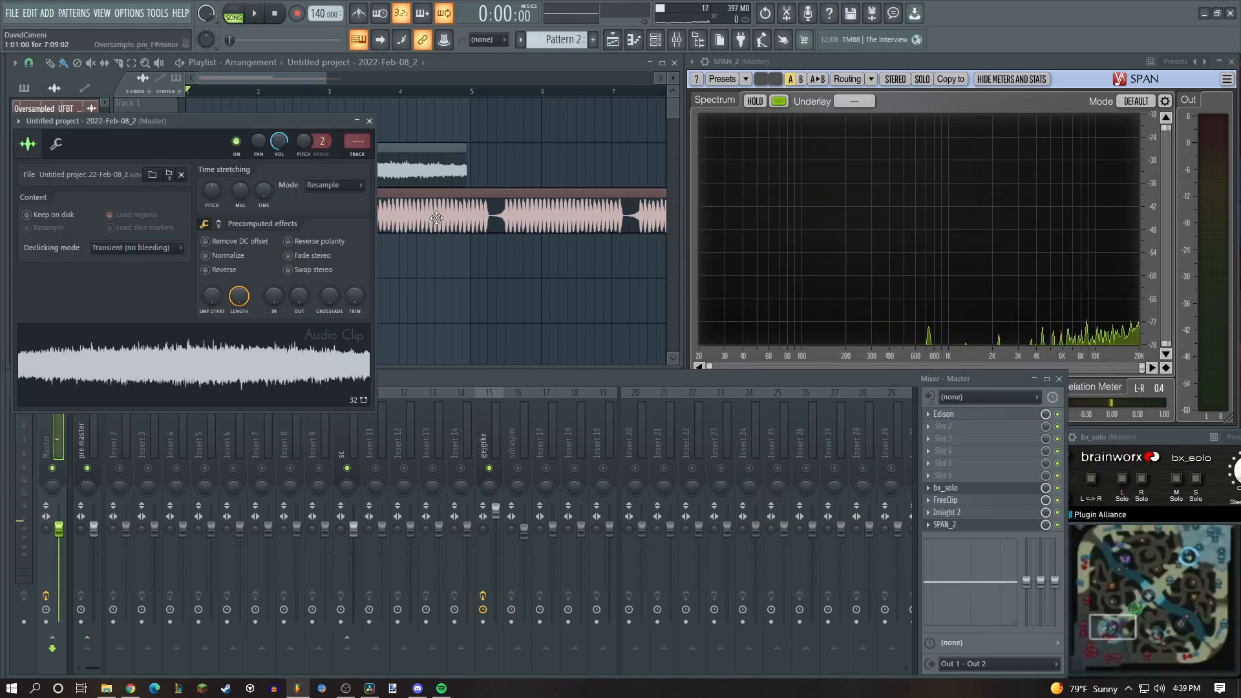
pyautogui.scroll(2, 366, 140)
pyautogui.click(369, 122)
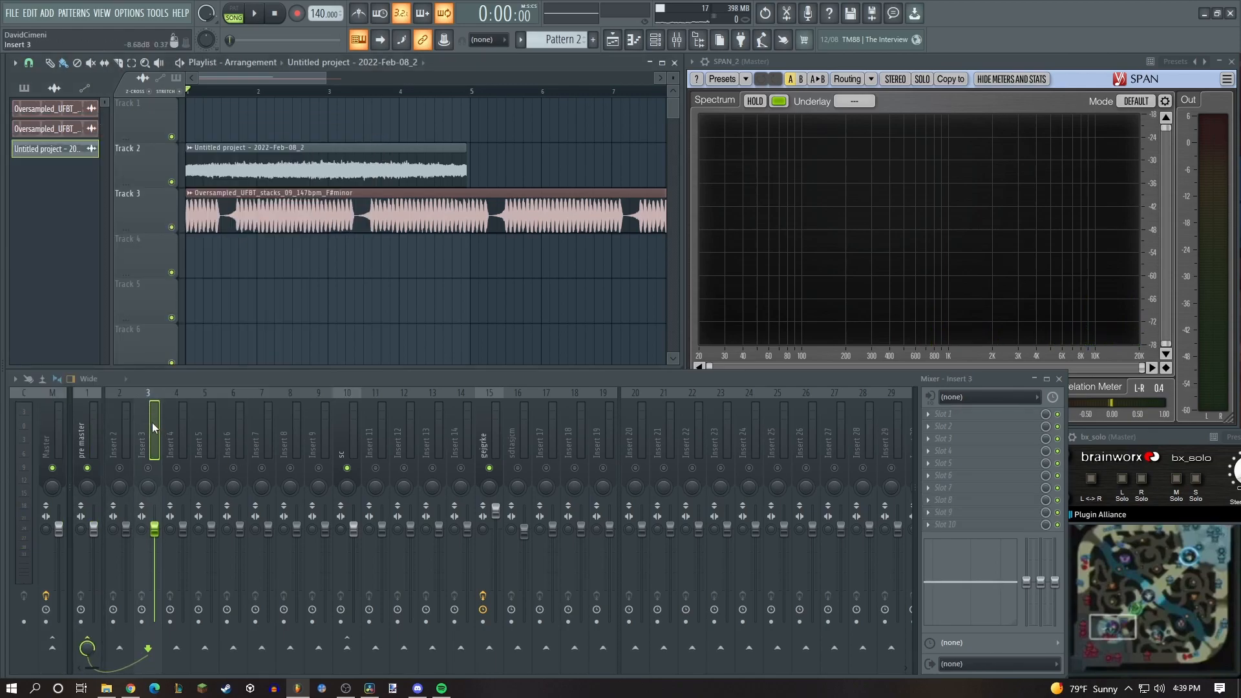
# Load Pro-Q 3 in Insert 3's second slot with a high cut and a 36 dB/oct low cut at about 375 Hz, and play the result.
pyautogui.click(932, 429)
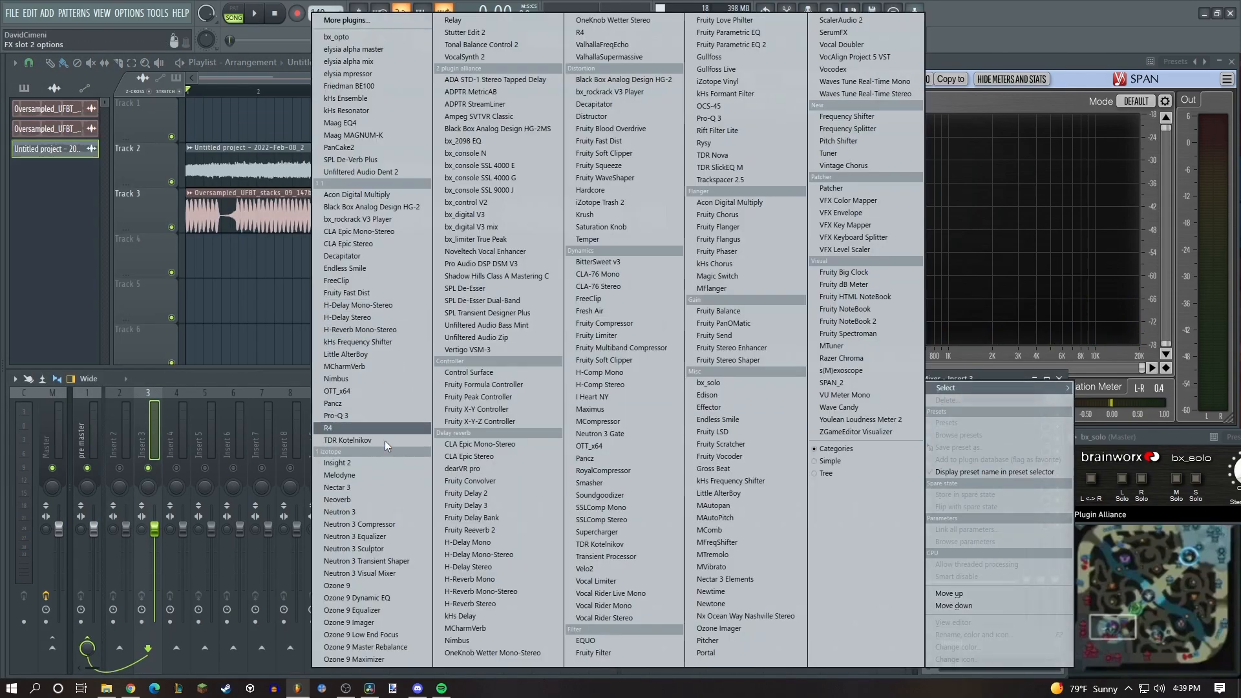
pyautogui.click(348, 416)
pyautogui.moveTo(547, 285); pyautogui.dragTo(476, 318)
pyautogui.press('space')
pyautogui.moveTo(93, 291); pyautogui.dragTo(285, 352)
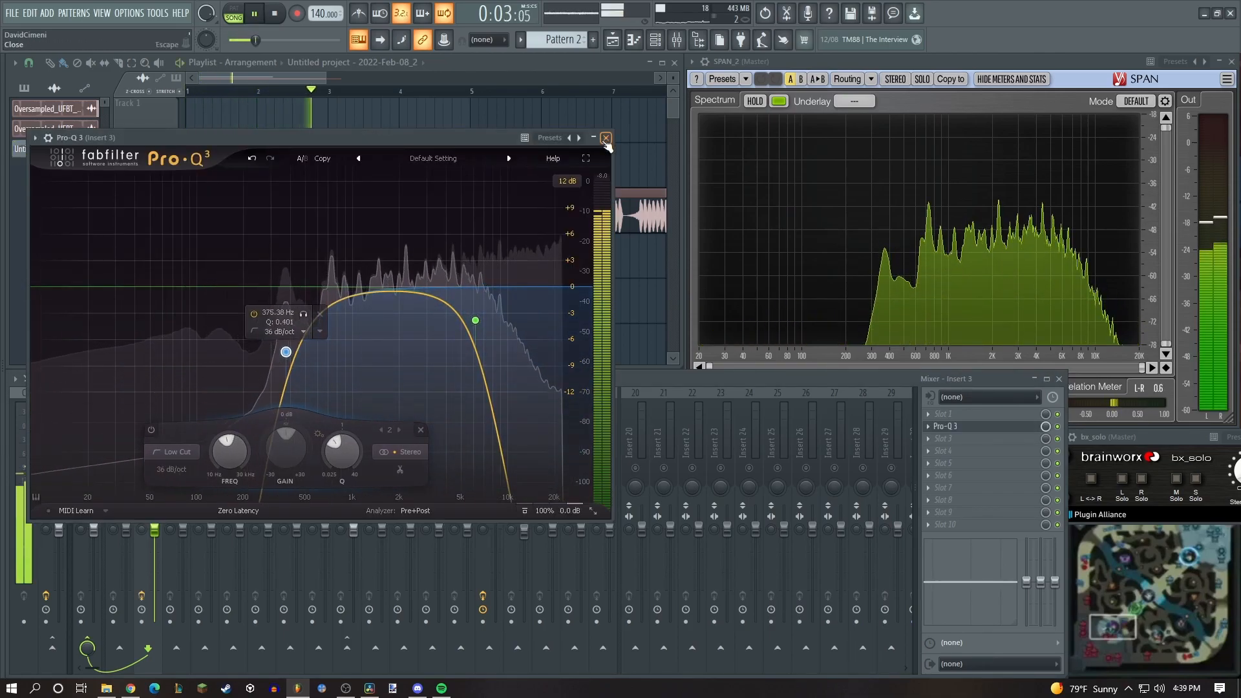
pyautogui.click(606, 138)
pyautogui.press('space')
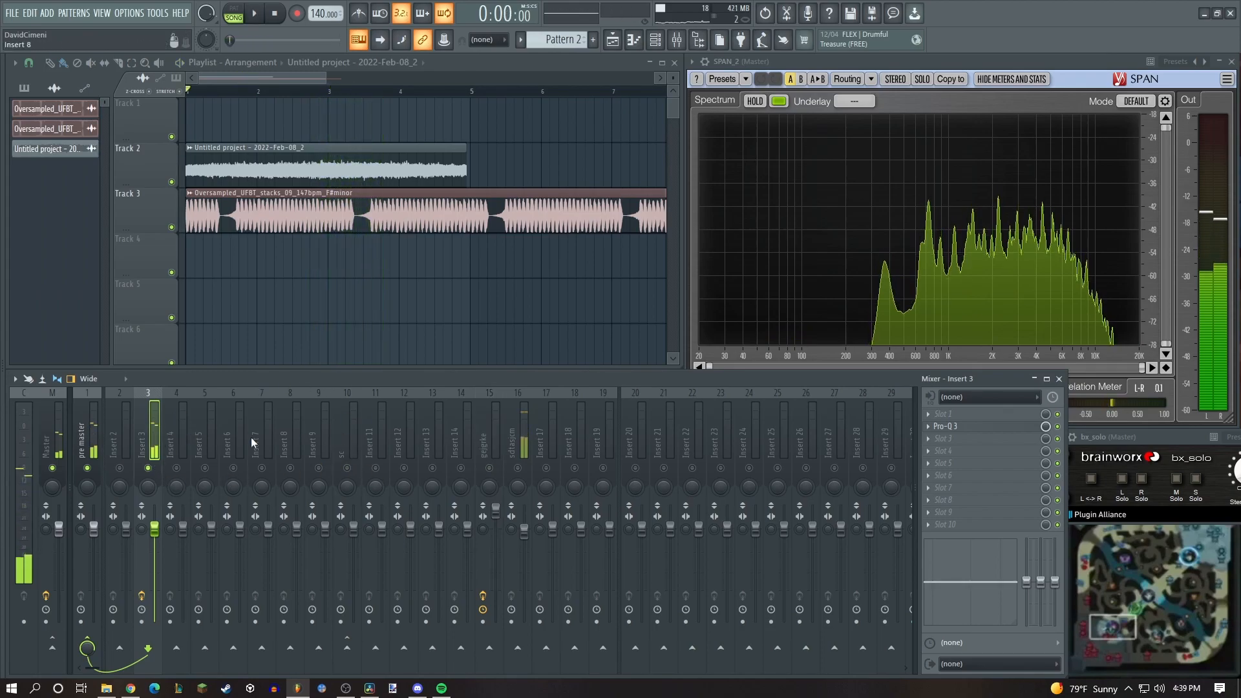
pyautogui.press('space')
pyautogui.scroll(-2, 368, 279)
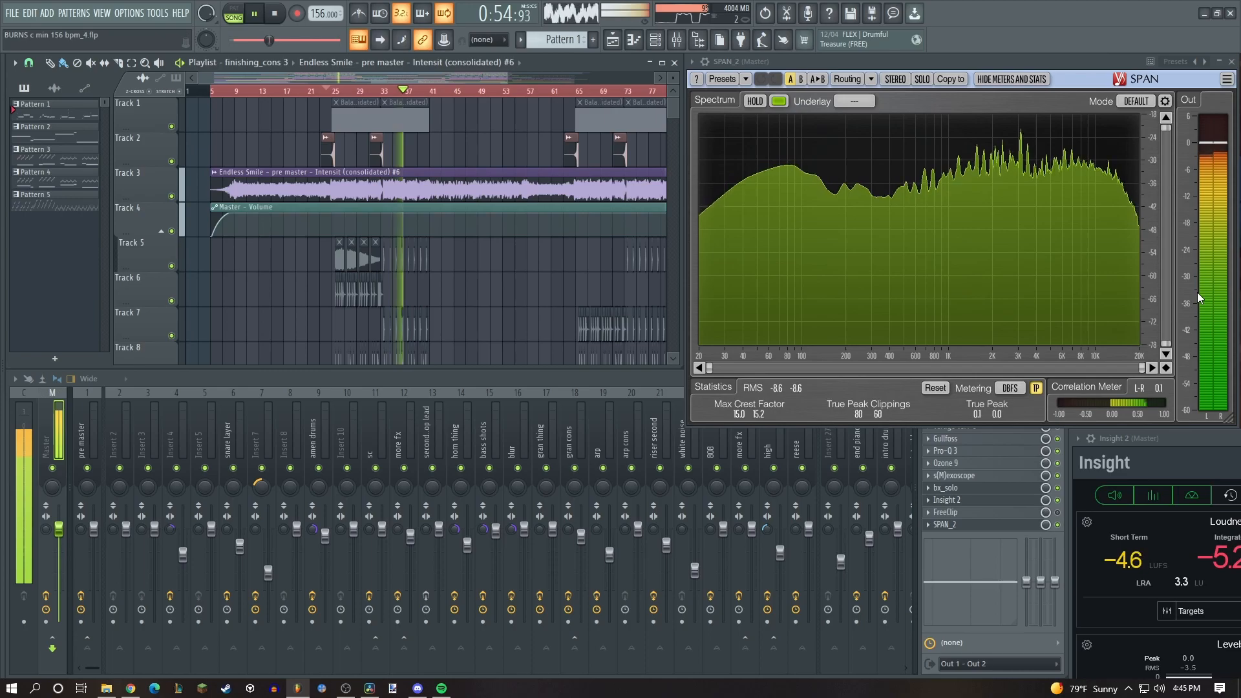
# Stop the full BURNS project's playback and move the playhead to bar 25.
pyautogui.press('space')
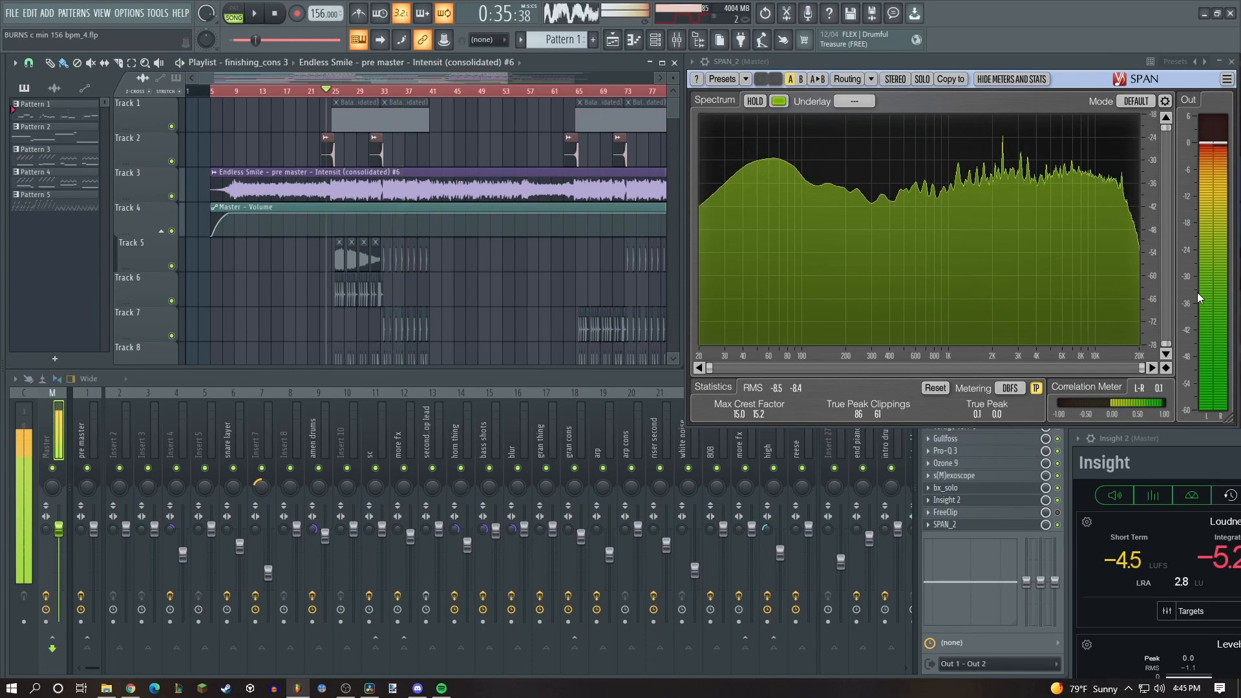
pyautogui.click(336, 91)
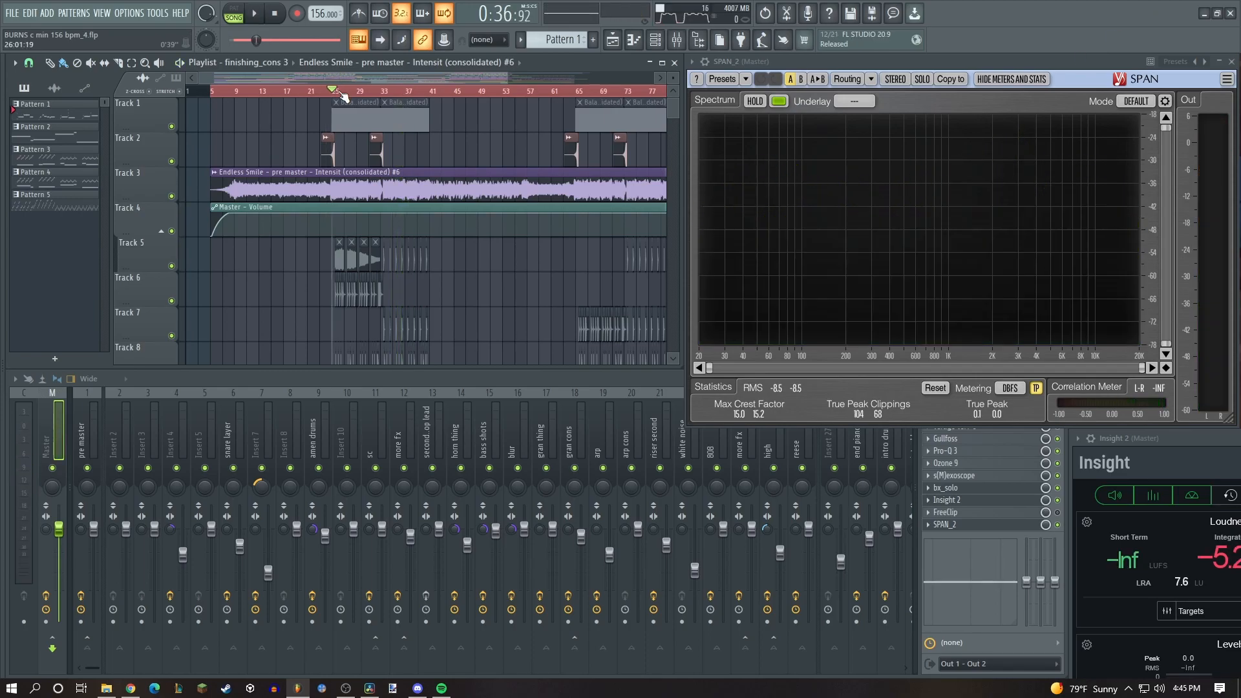